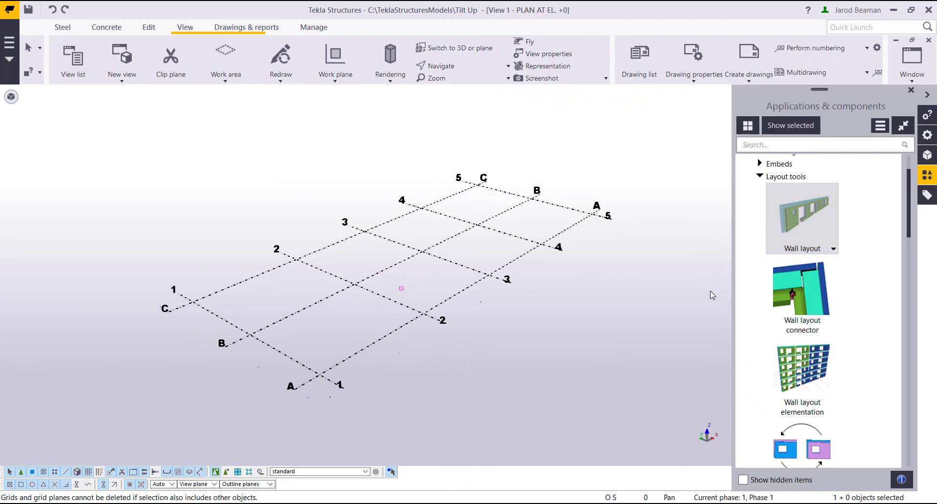
Step: Create a closed rectangular wall layout through grid intersections A5, A1, C1, C5 and back to A5
{"action": "left_click", "coordinate": [792, 212]}
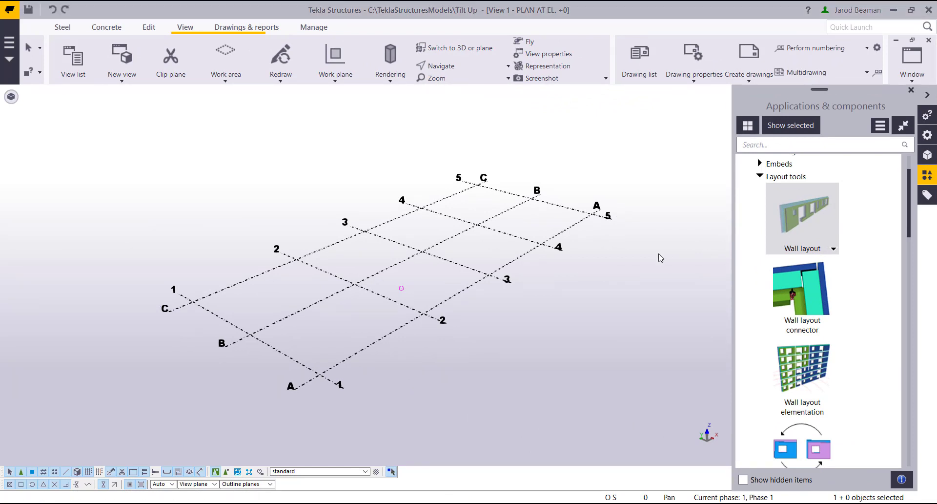
{"action": "left_click", "coordinate": [593, 218]}
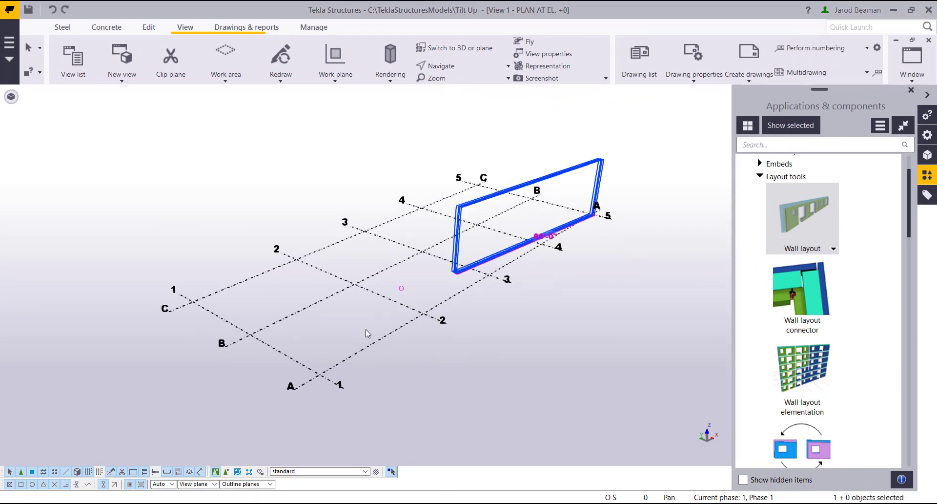
{"action": "left_click", "coordinate": [319, 376]}
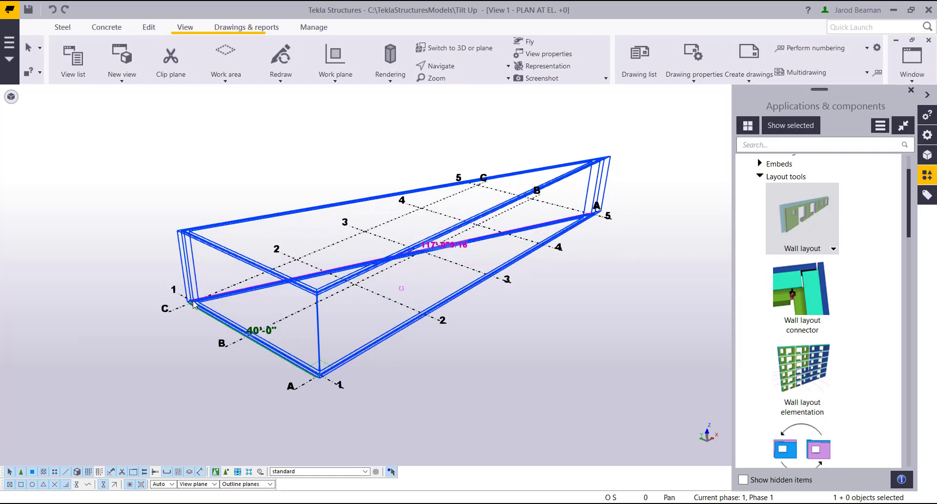
{"action": "left_click", "coordinate": [191, 303]}
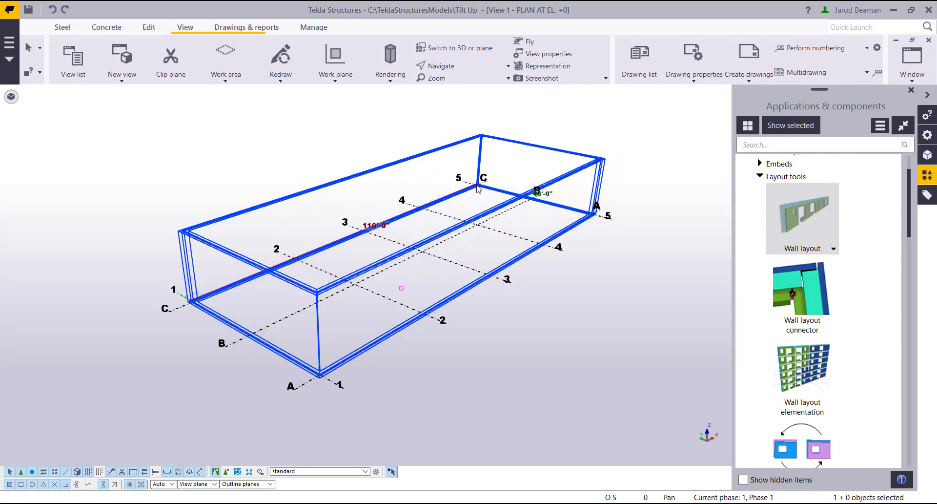
{"action": "left_click", "coordinate": [477, 194]}
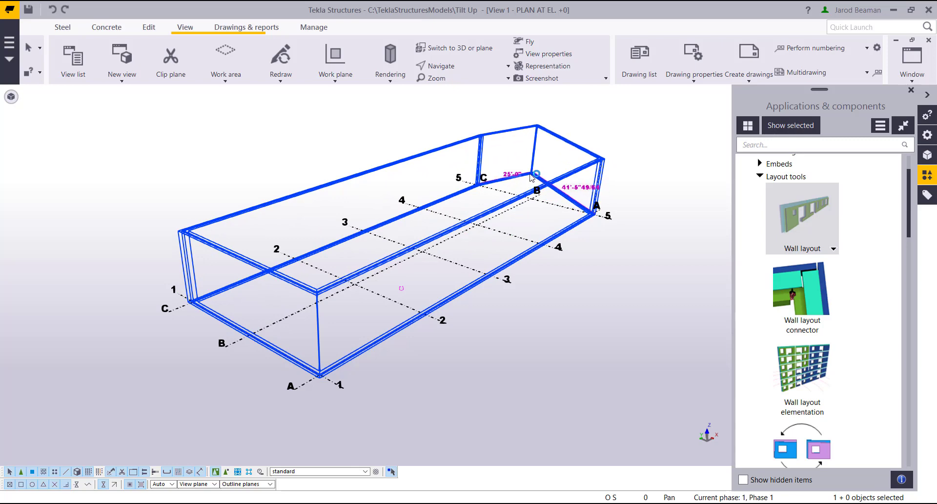
{"action": "left_click", "coordinate": [595, 214]}
{"action": "middle_click", "coordinate": [619, 141]}
{"action": "right_click", "coordinate": [630, 134]}
{"action": "left_click", "coordinate": [649, 139]}
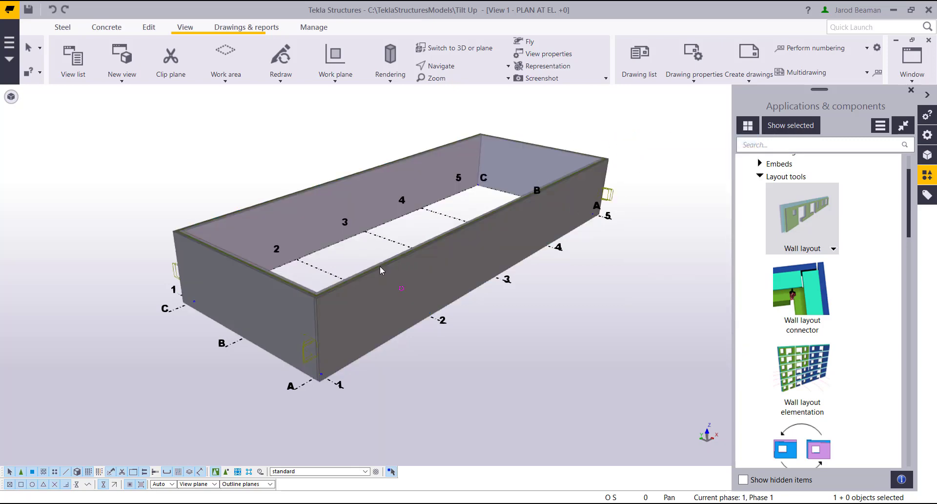
Step: Load the standard wall layout settings with a single 8" Concrete Panel layer and modify all the walls with them
{"action": "scroll", "coordinate": [388, 265], "scroll_direction": "up", "scroll_amount": 8}
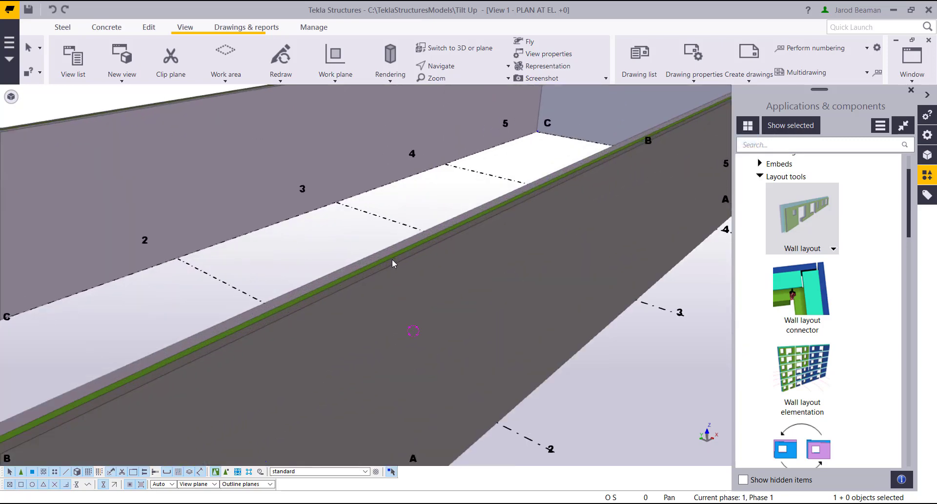
{"action": "middle_click_drag", "start_coordinate": [389, 260], "coordinate": [419, 271], "text": "ctrl"}
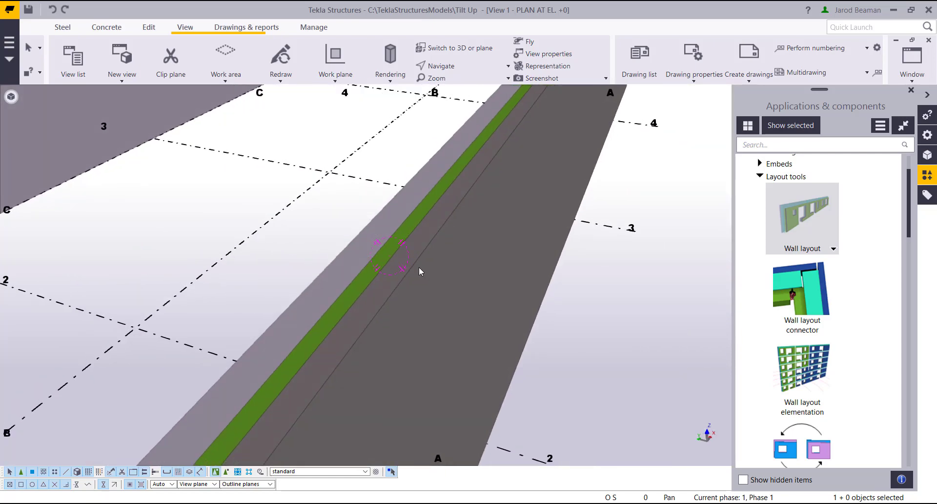
{"action": "left_click", "coordinate": [228, 472]}
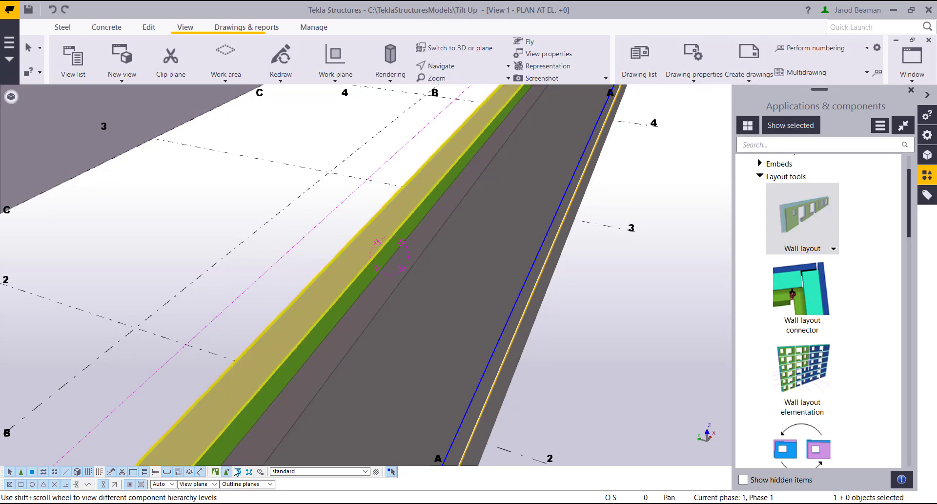
{"action": "left_click", "coordinate": [387, 262]}
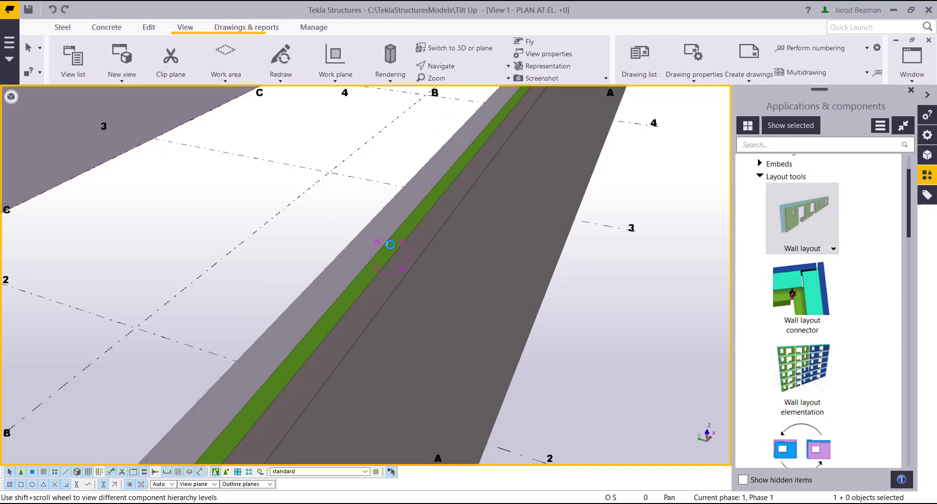
{"action": "double_click", "coordinate": [387, 262]}
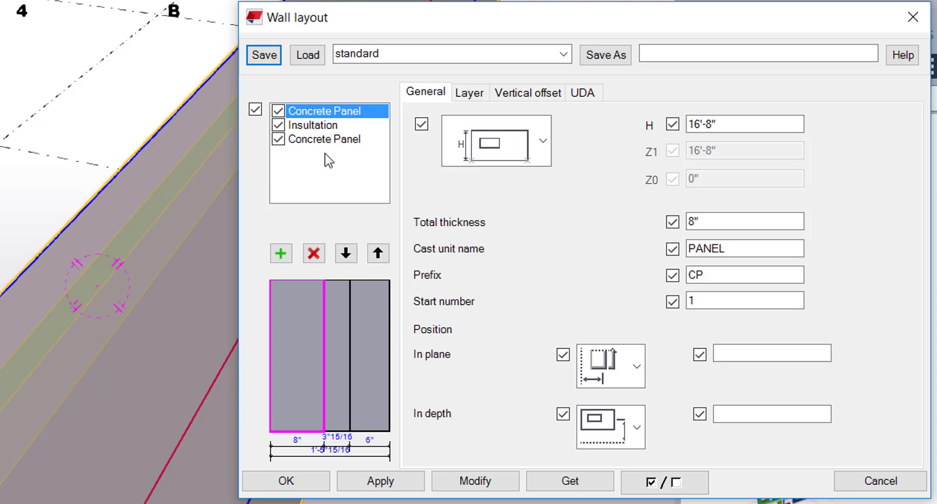
{"action": "left_click", "coordinate": [308, 60]}
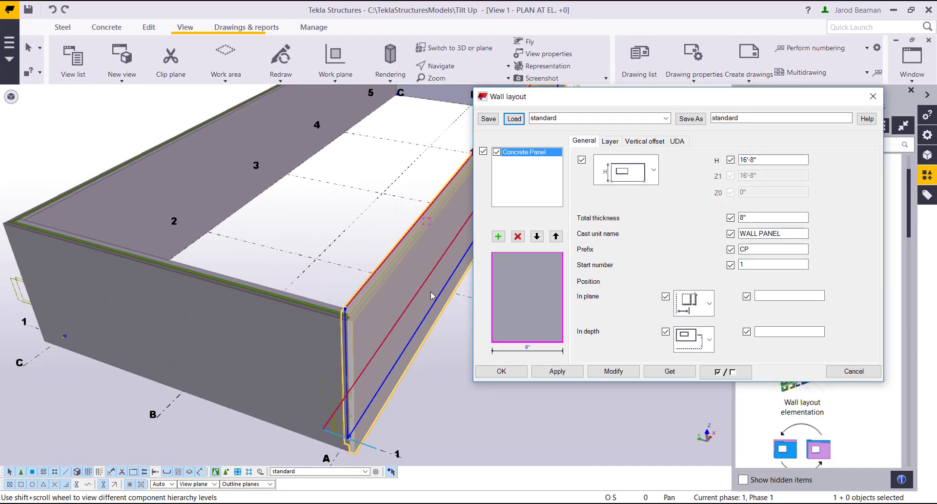
{"action": "middle_click_drag", "start_coordinate": [431, 295], "coordinate": [446, 350], "text": "ctrl"}
{"action": "key", "text": "ctrl+a"}
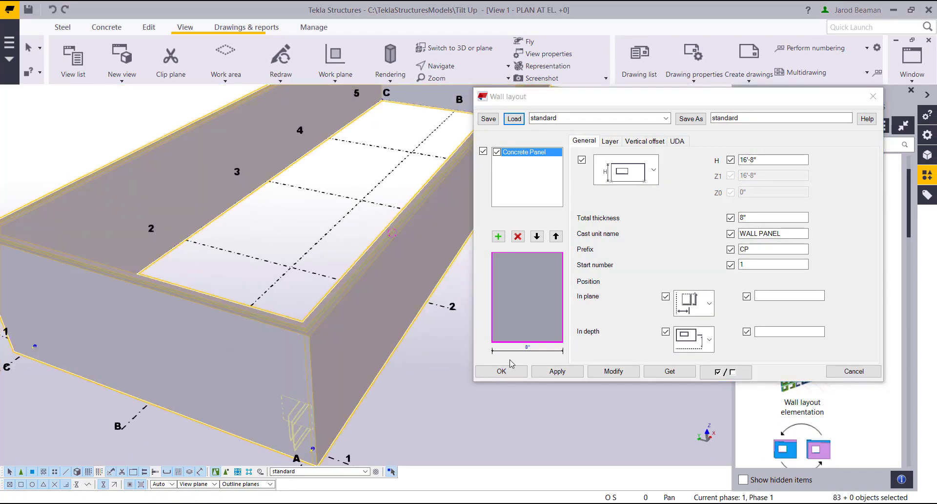
{"action": "left_click", "coordinate": [614, 370]}
Step: Split the wall along grid line A into panels by adding seams at grid lines 2, 3 and 4
{"action": "scroll", "coordinate": [336, 303], "scroll_direction": "up", "scroll_amount": 5}
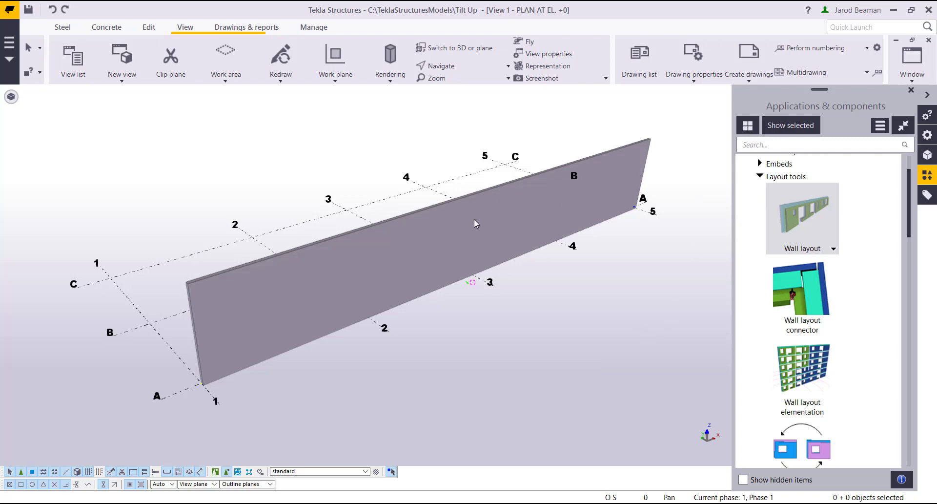
{"action": "left_click", "coordinate": [400, 247]}
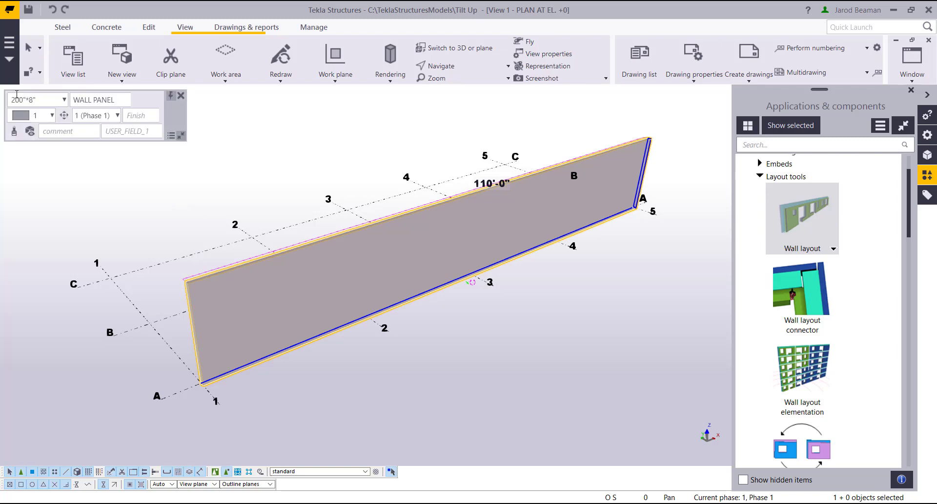
{"action": "left_click", "coordinate": [205, 449]}
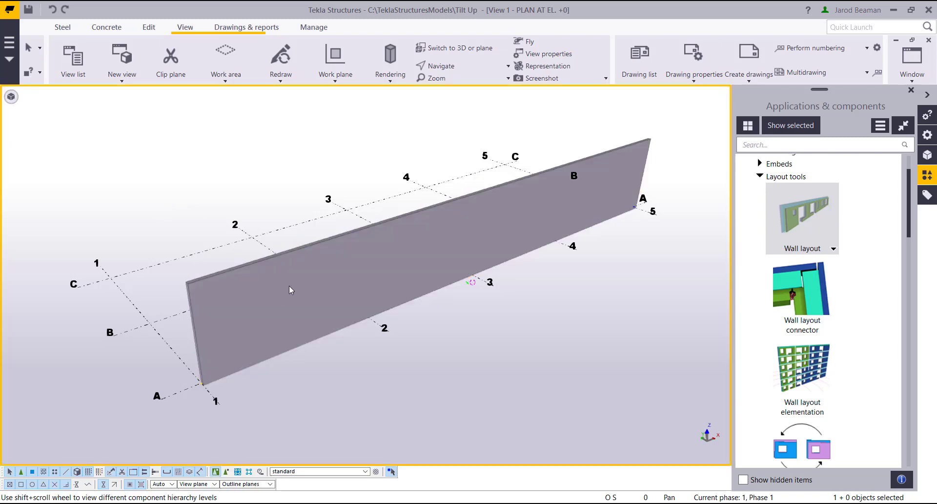
{"action": "mouse_move", "coordinate": [25, 134]}
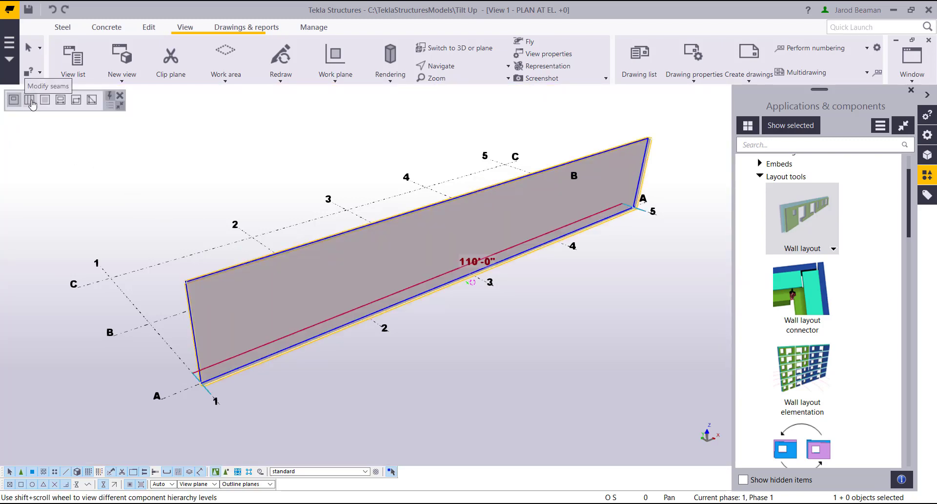
{"action": "left_click", "coordinate": [30, 100]}
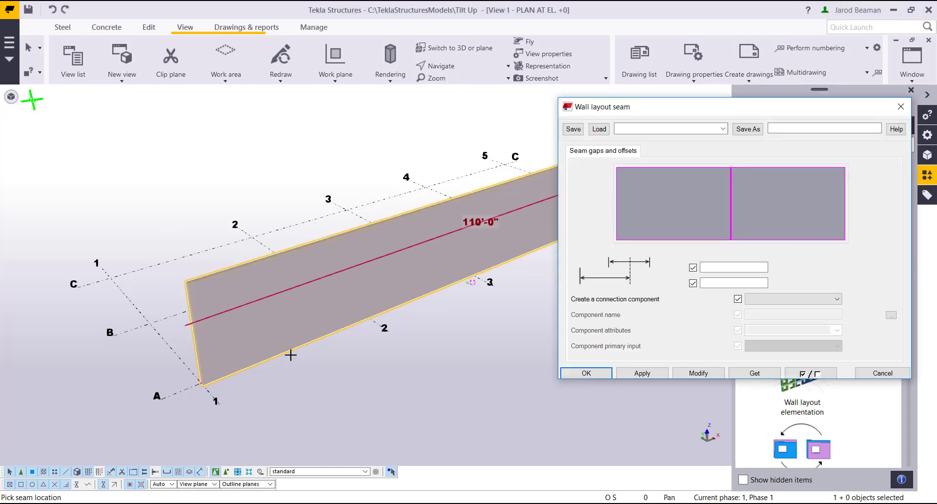
{"action": "scroll", "coordinate": [374, 343], "scroll_direction": "up", "scroll_amount": 8}
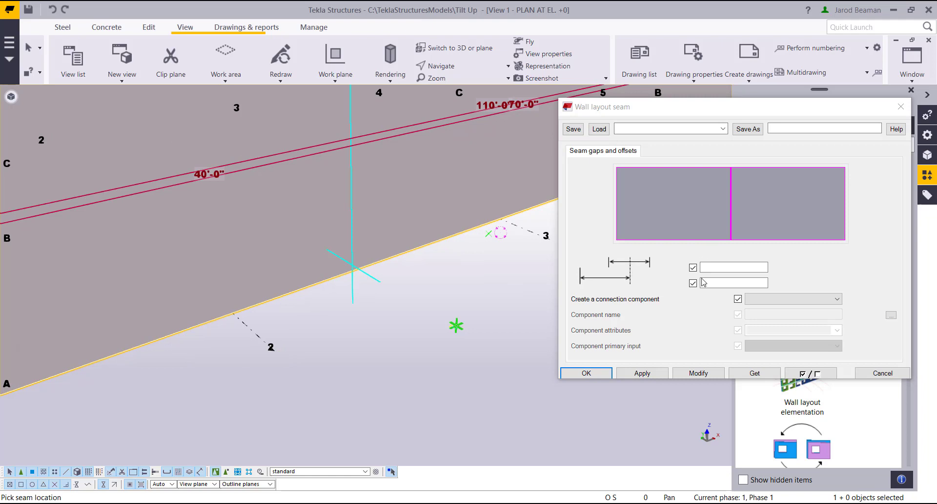
{"action": "left_click", "coordinate": [902, 107]}
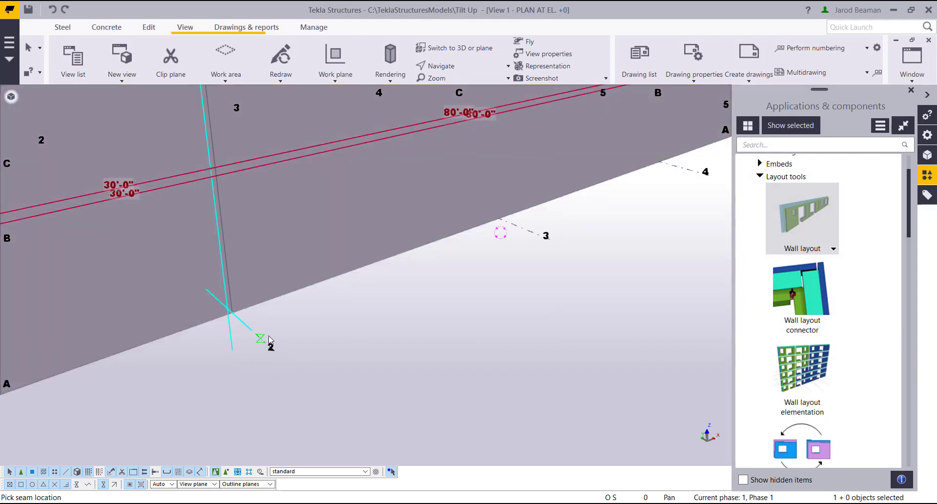
{"action": "middle_click_drag", "start_coordinate": [262, 340], "coordinate": [418, 285], "text": "ctrl"}
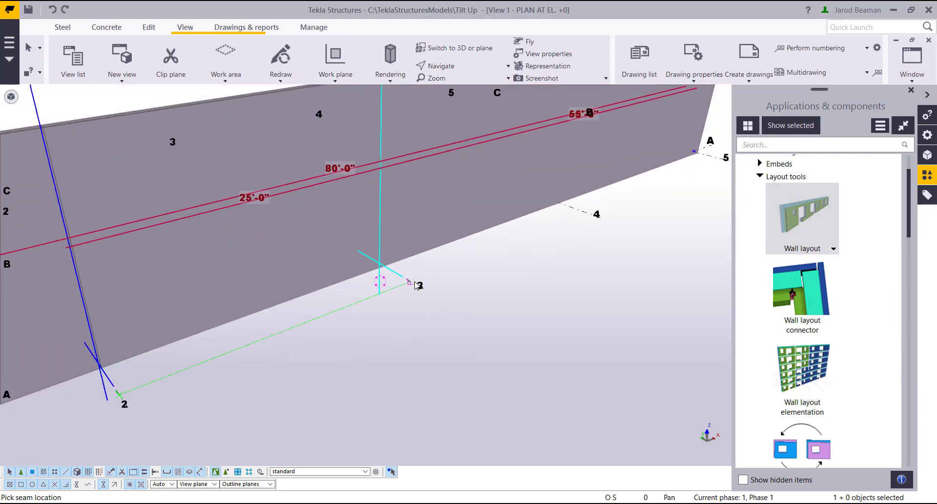
{"action": "left_click", "coordinate": [416, 285]}
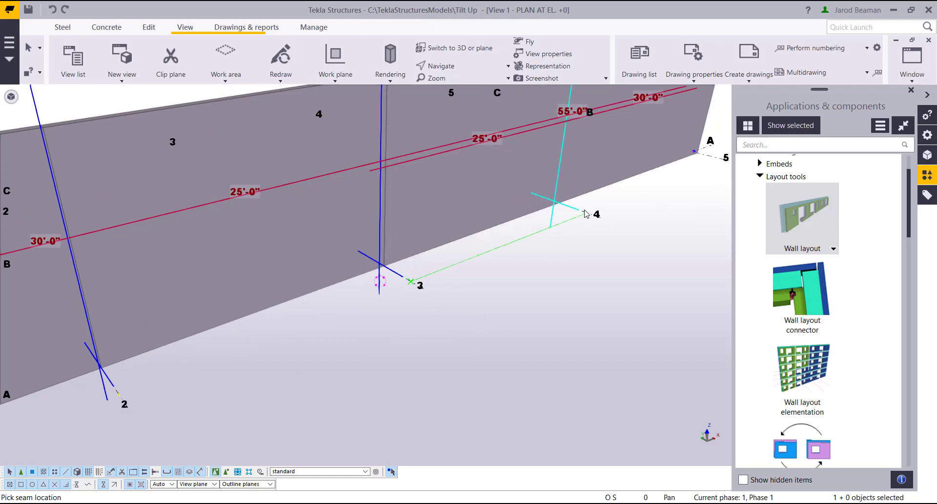
{"action": "left_click", "coordinate": [592, 218]}
{"action": "scroll", "coordinate": [533, 272], "scroll_direction": "down", "scroll_amount": 1}
{"action": "right_click", "coordinate": [533, 272]}
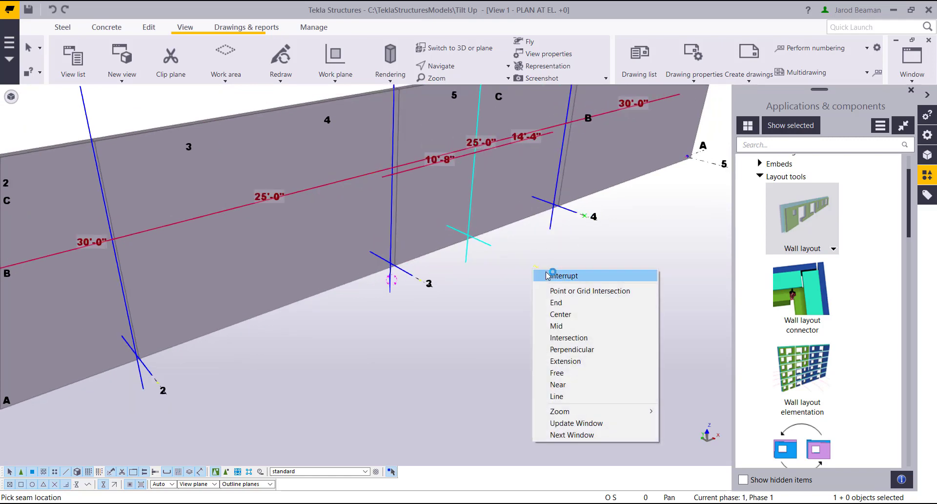
{"action": "left_click", "coordinate": [550, 275]}
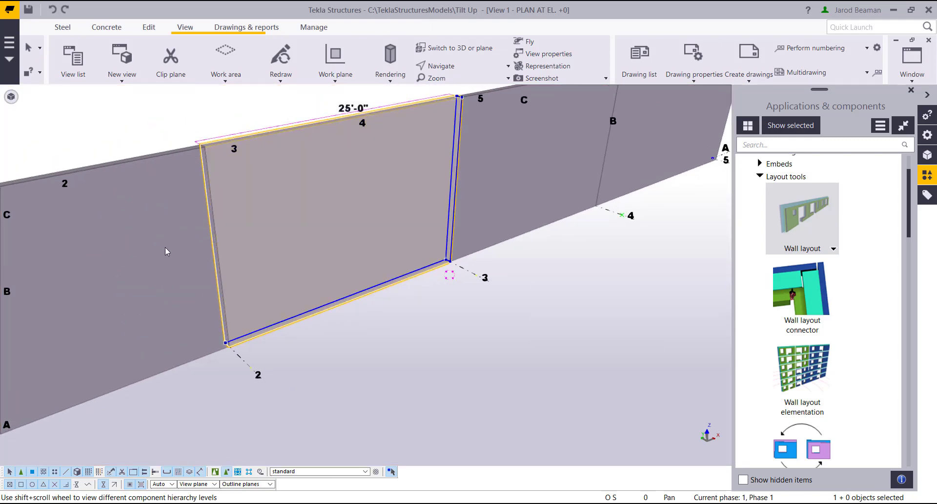
Step: Move the seam at grid line 2 to make the first panel 24'-8" long, and add another seam 12'-0" beyond it
{"action": "middle_click_drag", "start_coordinate": [168, 253], "coordinate": [240, 245]}
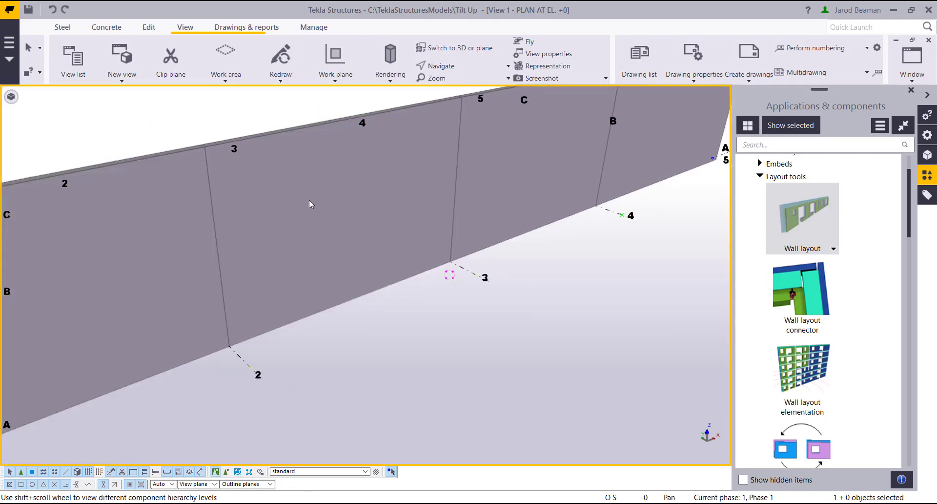
{"action": "scroll", "coordinate": [310, 203], "scroll_direction": "down", "scroll_amount": 2}
{"action": "middle_click_drag", "start_coordinate": [320, 210], "coordinate": [439, 251]}
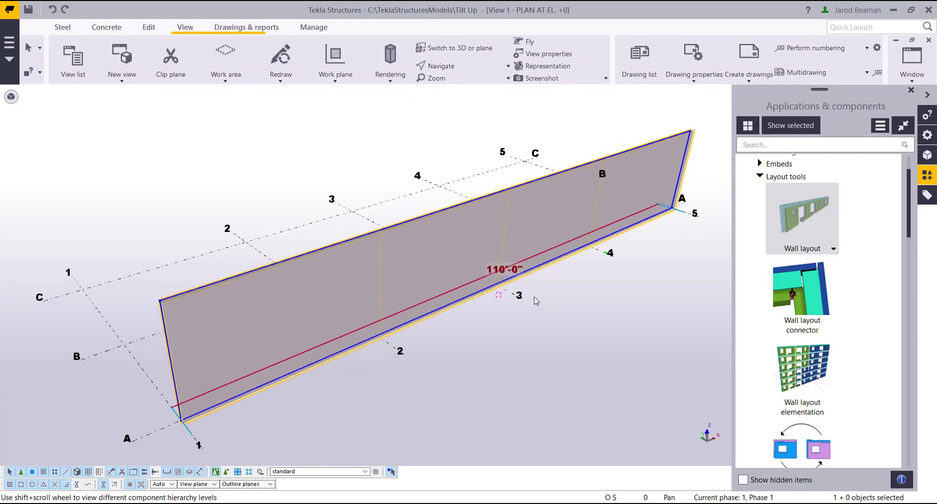
{"action": "scroll", "coordinate": [533, 299], "scroll_direction": "up", "scroll_amount": 1}
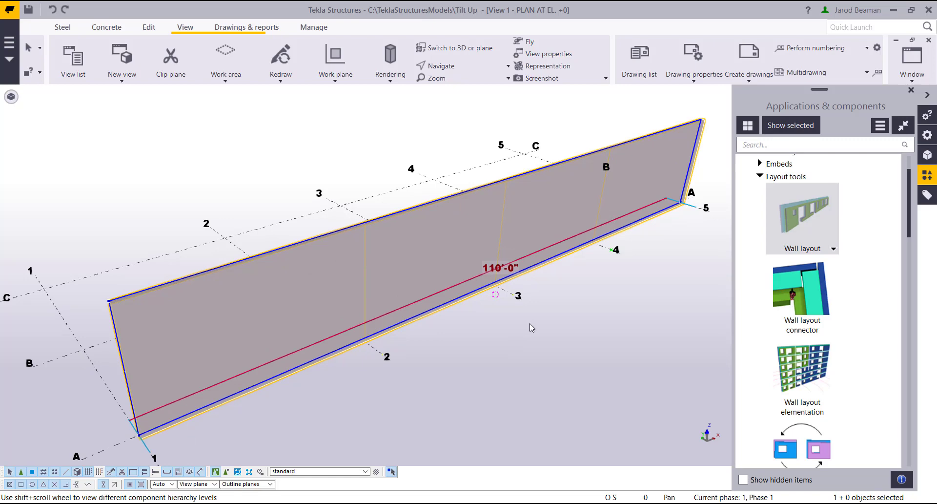
{"action": "scroll", "coordinate": [351, 346], "scroll_direction": "up", "scroll_amount": 2}
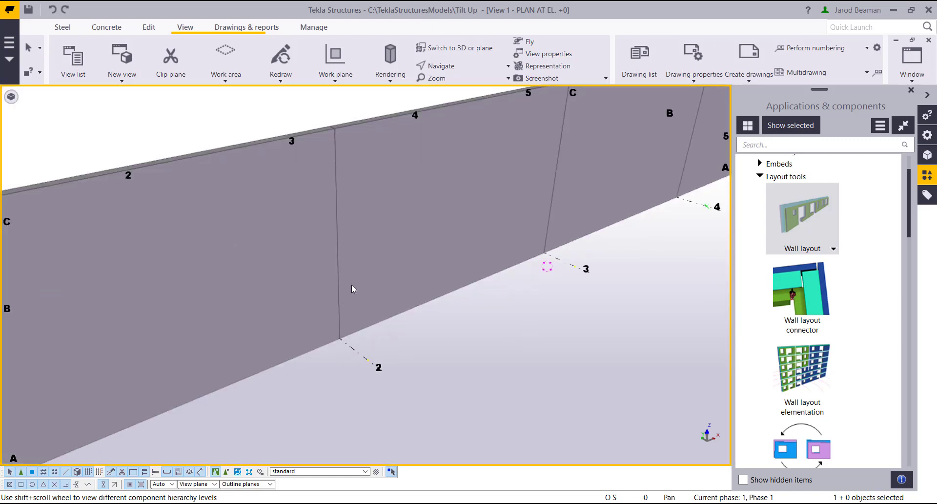
{"action": "left_click", "coordinate": [346, 273]}
{"action": "left_click", "coordinate": [11, 97]}
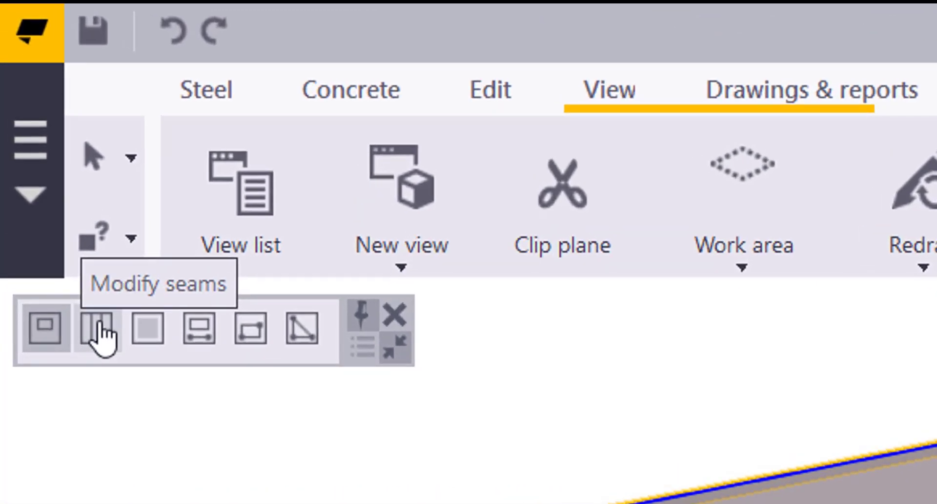
{"action": "left_click", "coordinate": [62, 204]}
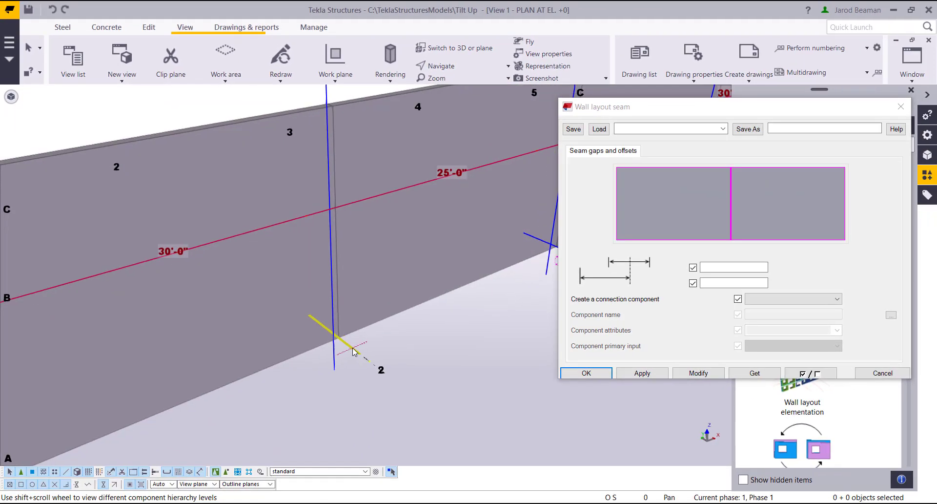
{"action": "left_click_drag", "start_coordinate": [351, 349], "coordinate": [289, 378]}
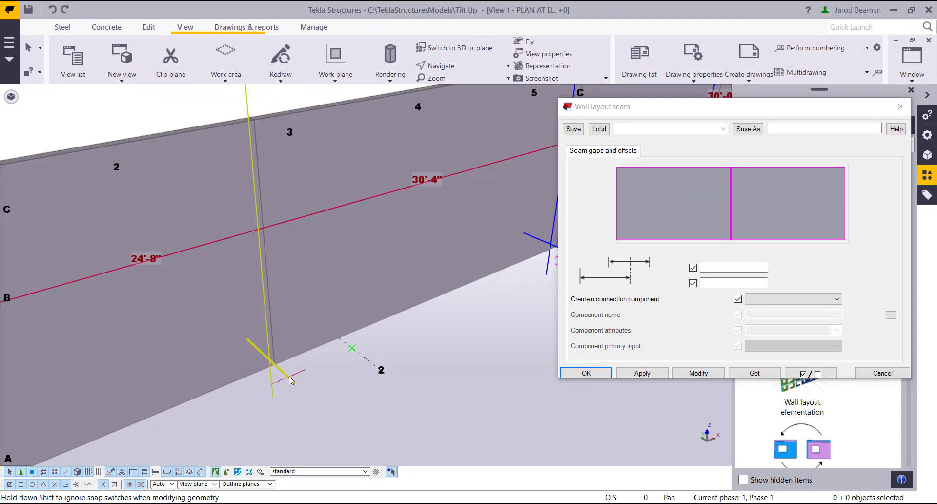
{"action": "left_click", "coordinate": [432, 321]}
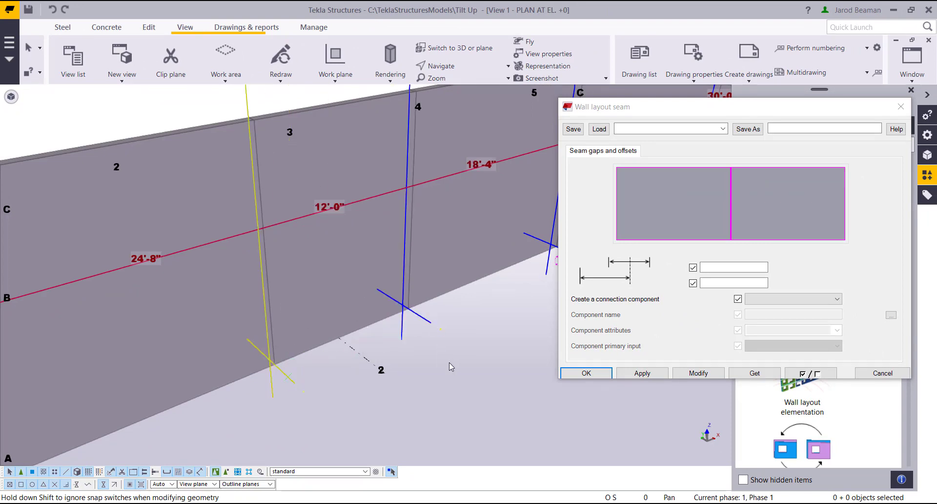
{"action": "middle_click", "coordinate": [449, 376]}
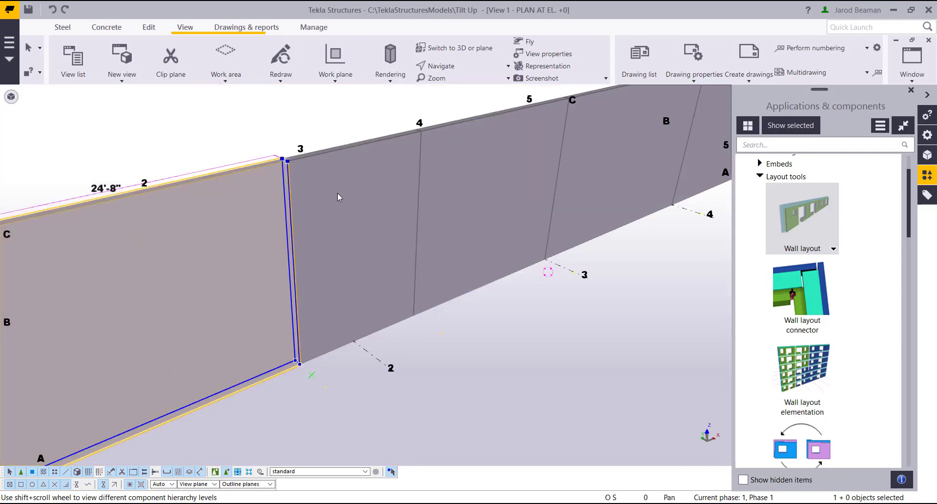
Step: Split the wall along grid line A into panels using wall layout elementation by length, with lengths 30'-0" 2*25'-0" 30'-0"
{"action": "left_click", "coordinate": [338, 193]}
{"action": "scroll", "coordinate": [338, 192], "scroll_direction": "down", "scroll_amount": 1}
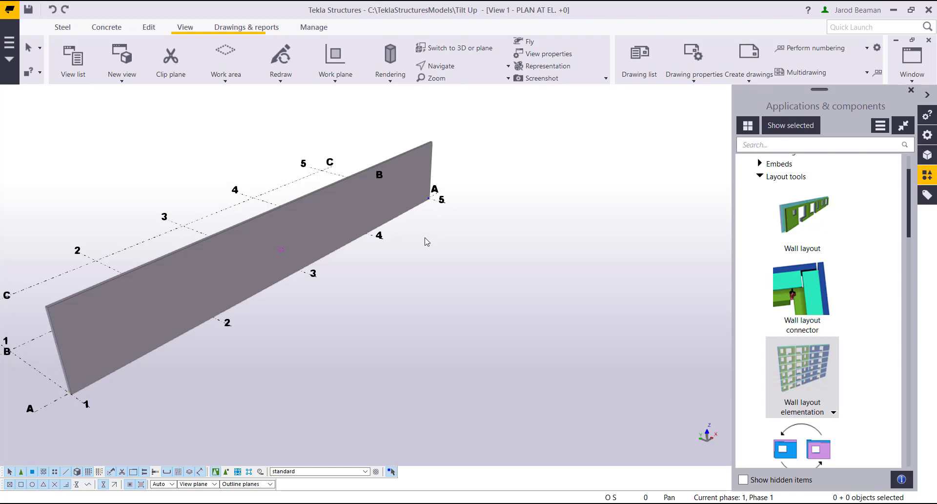
{"action": "double_click", "coordinate": [800, 361]}
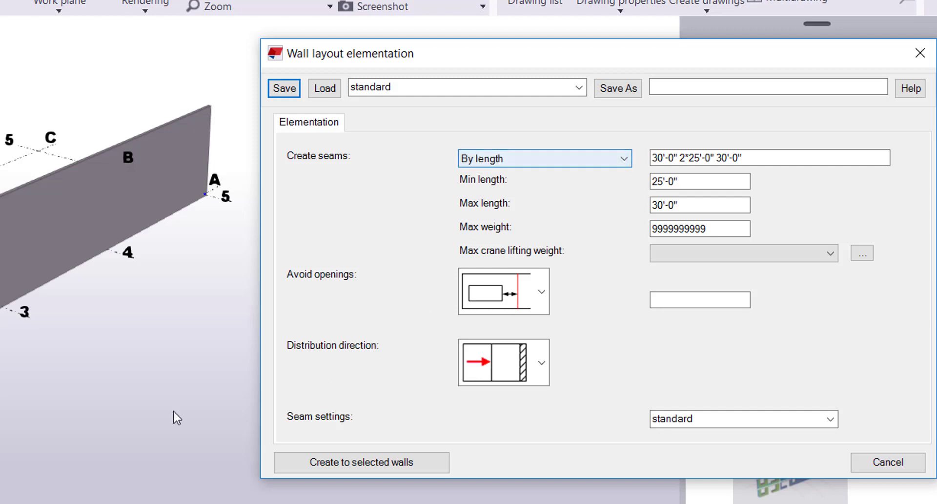
{"action": "left_click", "coordinate": [146, 204]}
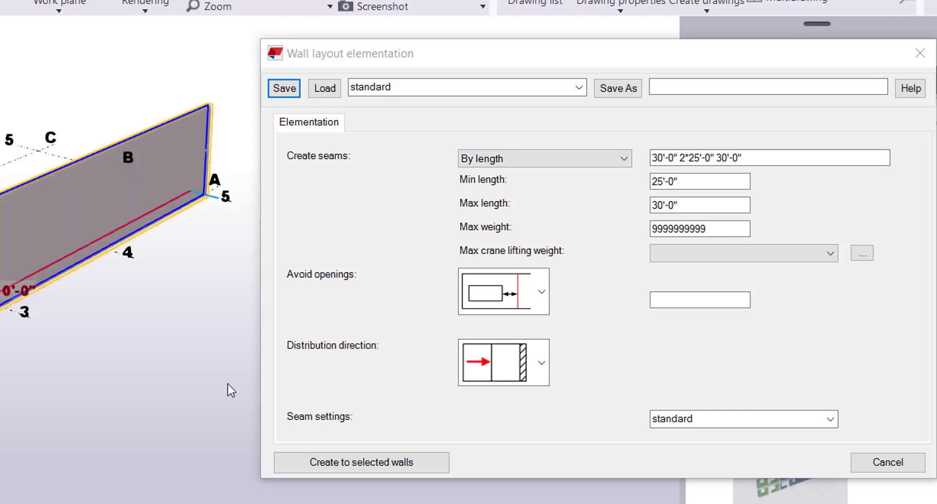
{"action": "left_click", "coordinate": [338, 459]}
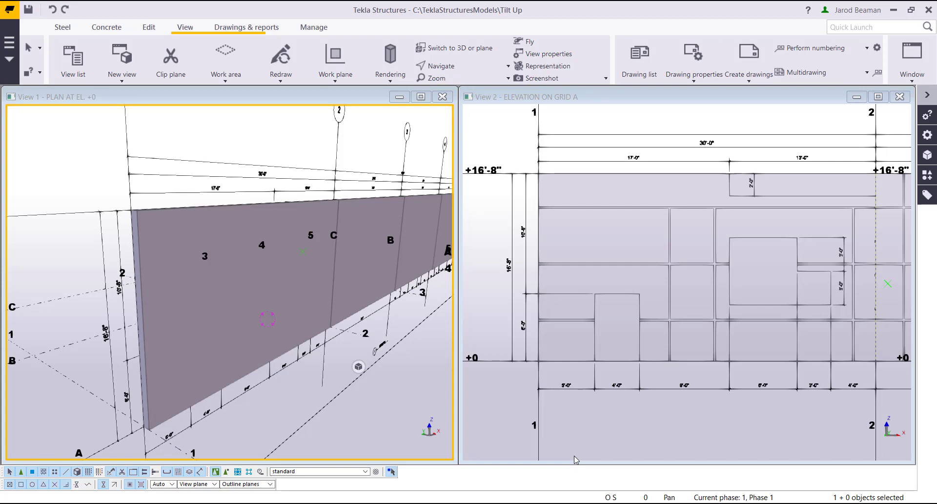
Step: Add a two-point opening 4'-0" wide and 8'-0" high at the wall base, starting 5'-0" from grid line 1
{"action": "left_click", "coordinate": [232, 292]}
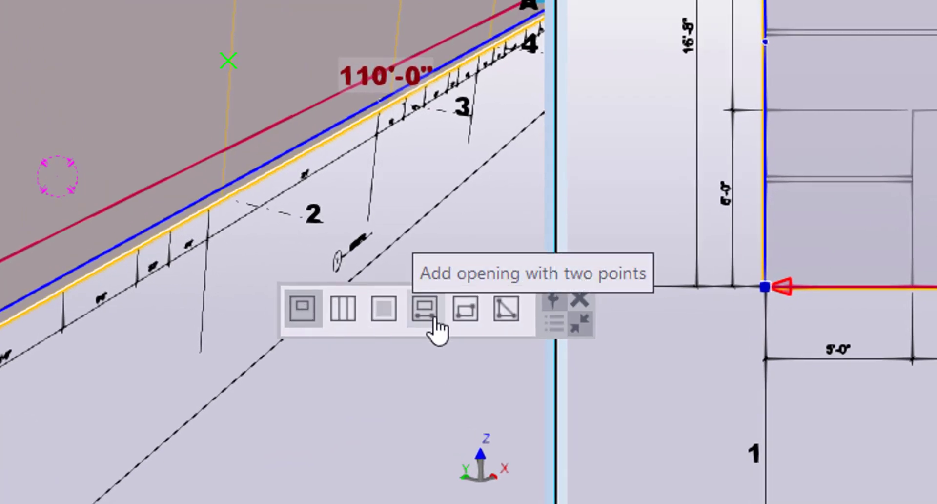
{"action": "left_click", "coordinate": [432, 320]}
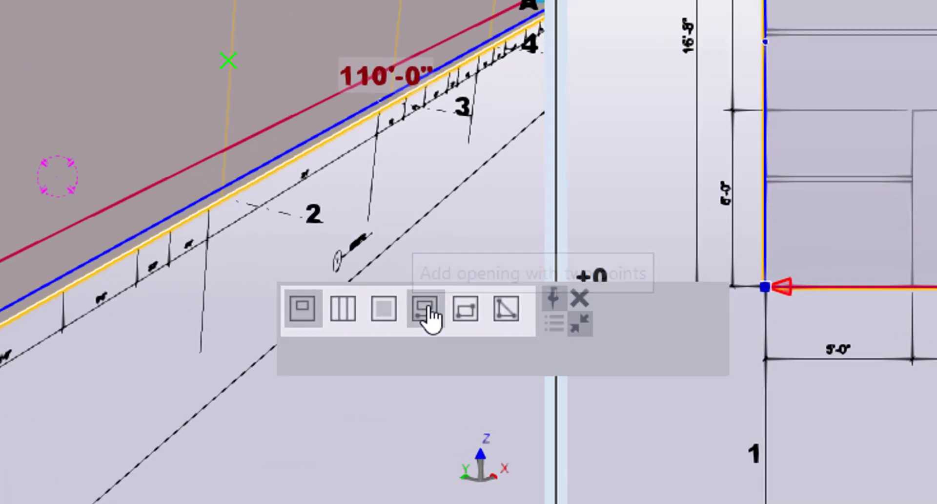
{"action": "left_click", "coordinate": [307, 300]}
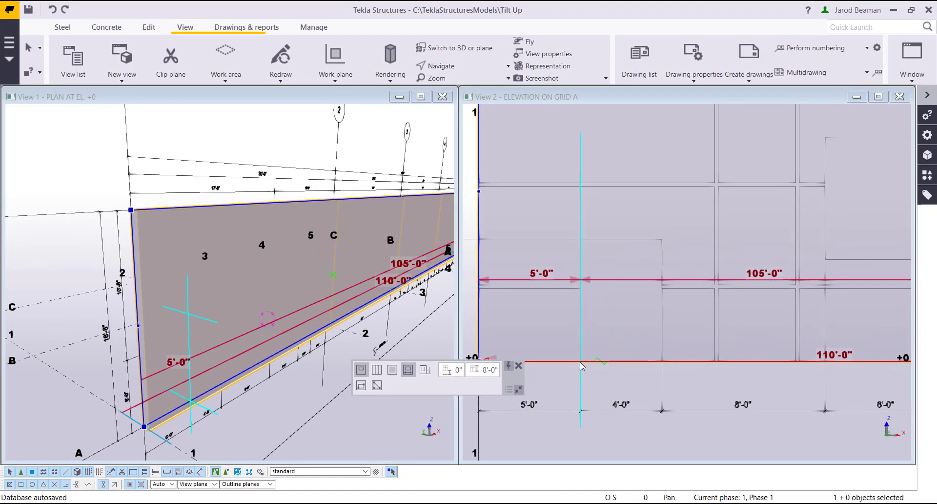
{"action": "left_click", "coordinate": [581, 362]}
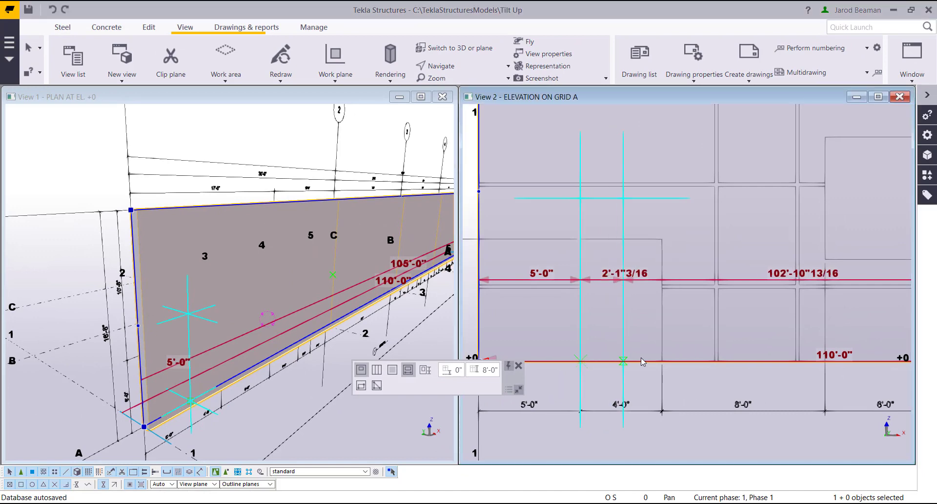
{"action": "left_click", "coordinate": [661, 361]}
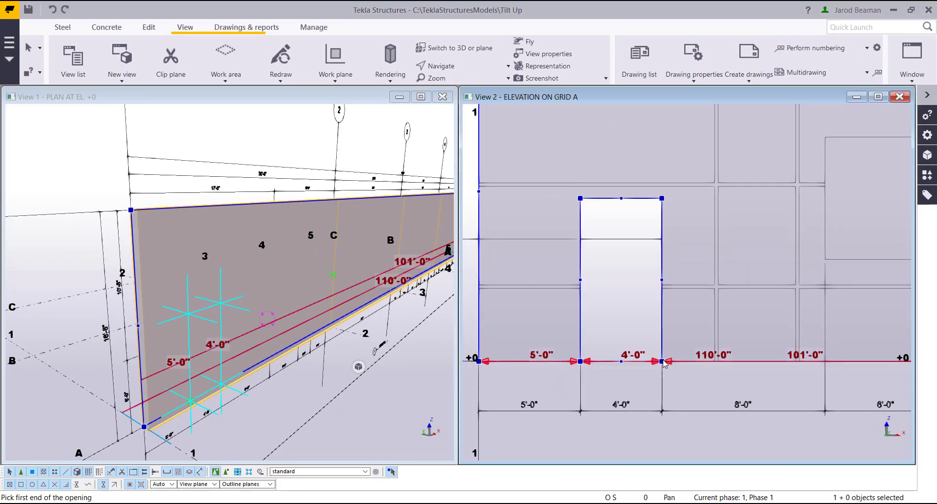
{"action": "right_click", "coordinate": [614, 227]}
{"action": "left_click", "coordinate": [630, 234]}
Step: Lower the top edge of the door opening to the reference line at 6'-0" above the wall base
{"action": "scroll", "coordinate": [606, 195], "scroll_direction": "up", "scroll_amount": 4}
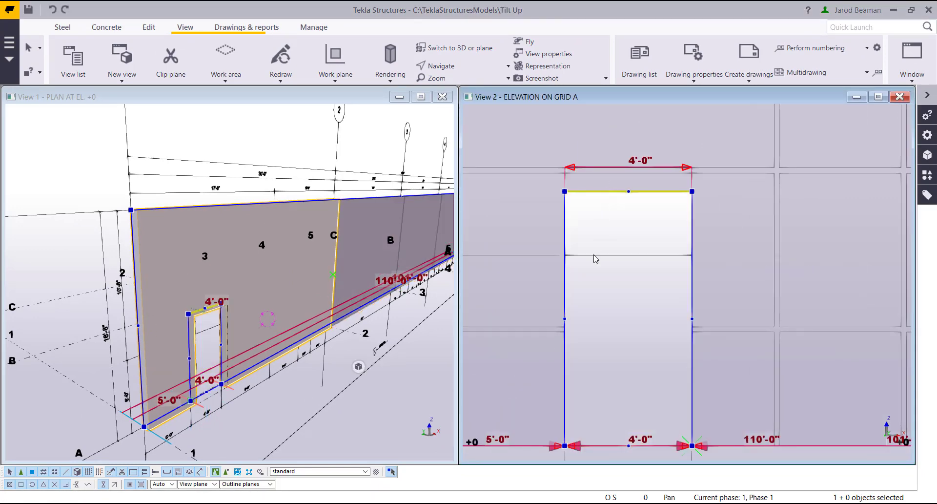
{"action": "left_click_drag", "start_coordinate": [595, 259], "coordinate": [596, 260]}
{"action": "scroll", "coordinate": [596, 258], "scroll_direction": "down", "scroll_amount": 3}
{"action": "right_click", "coordinate": [618, 281]}
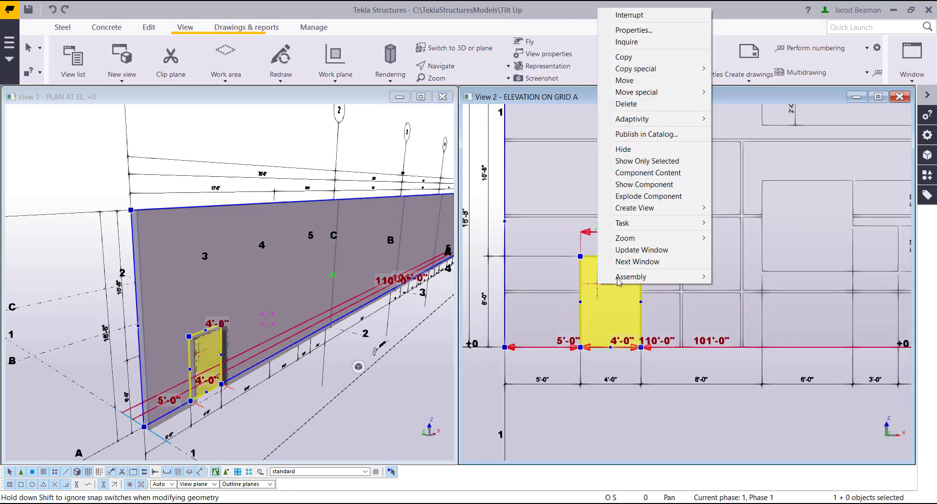
{"action": "left_click", "coordinate": [652, 15]}
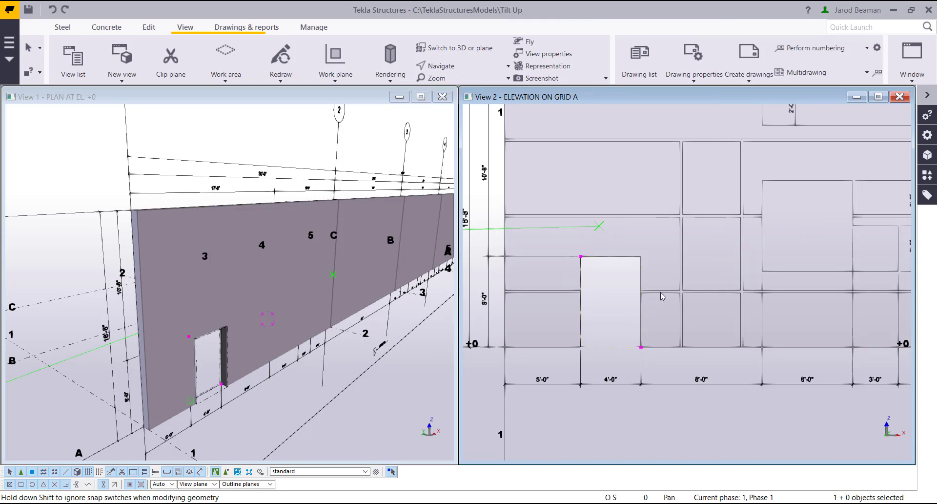
Step: Create an L-shaped polygon opening, 9'-0" wide and 6'-0" high with a 3'-0" by 3'-0" notch, by tracing the reference window outline
{"action": "left_click", "coordinate": [256, 258]}
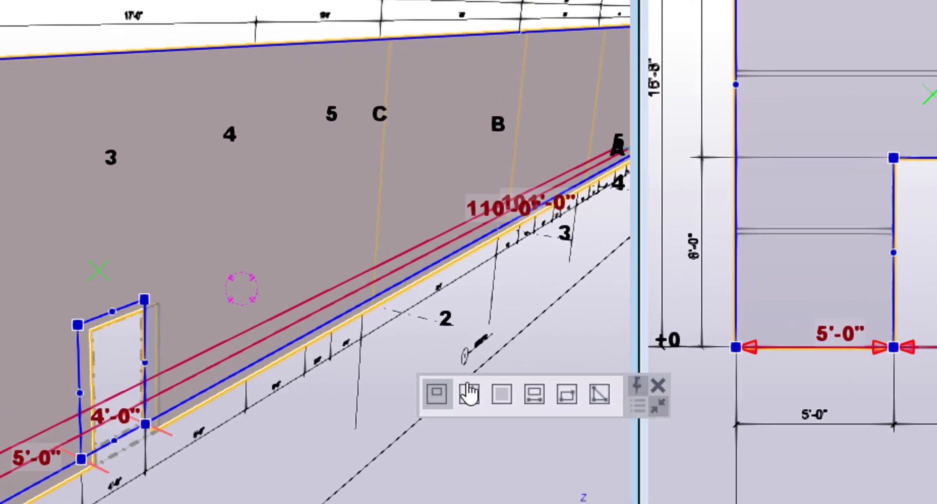
{"action": "left_click", "coordinate": [599, 394]}
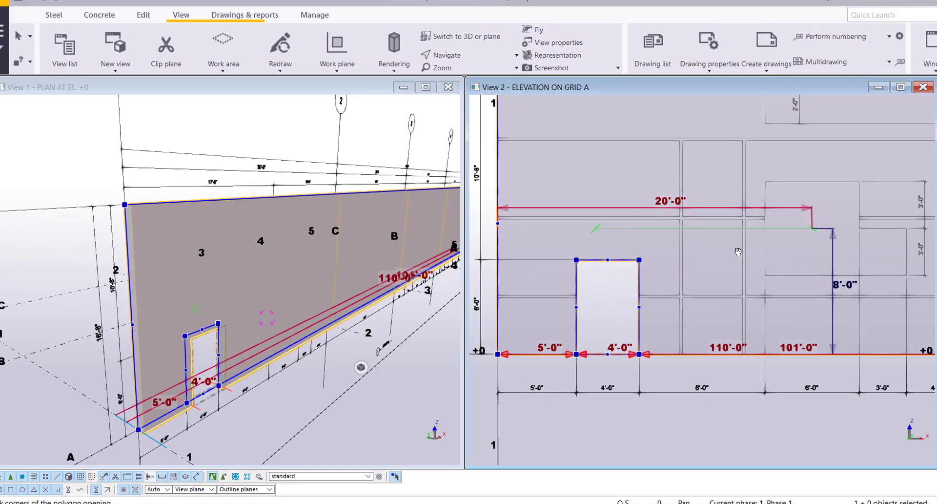
{"action": "scroll", "coordinate": [620, 204], "scroll_direction": "up", "scroll_amount": 5}
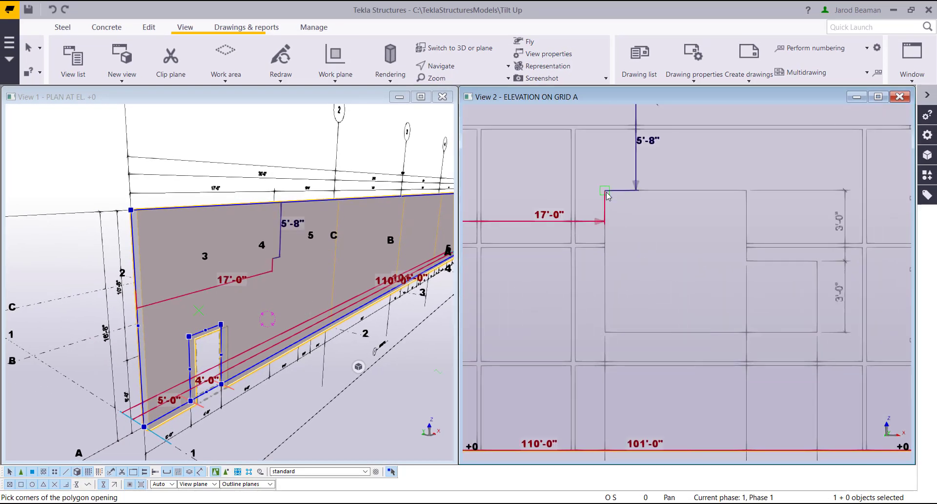
{"action": "left_click", "coordinate": [605, 190]}
{"action": "left_click", "coordinate": [747, 190]}
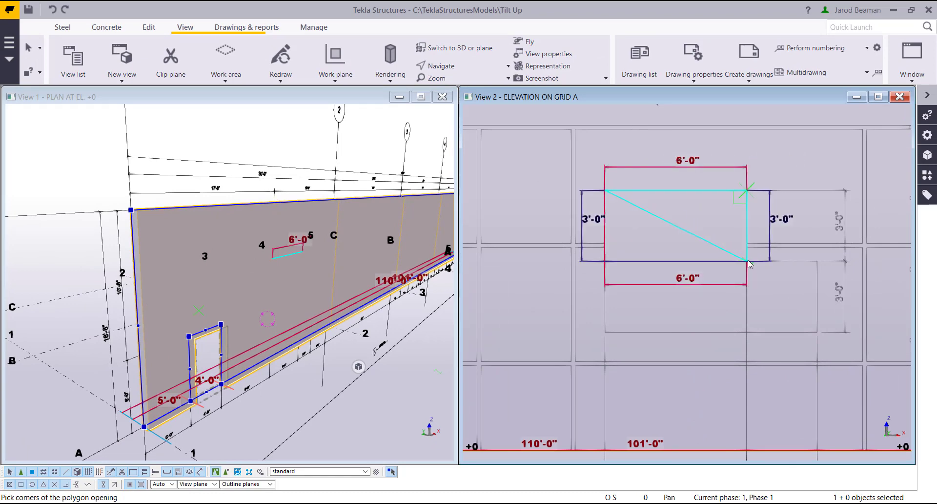
{"action": "left_click", "coordinate": [746, 261]}
{"action": "left_click", "coordinate": [817, 261]}
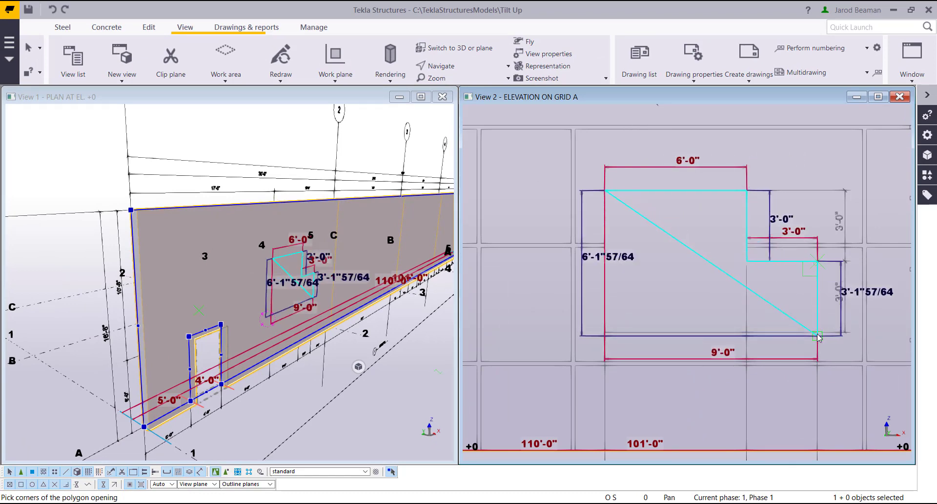
{"action": "left_click", "coordinate": [817, 333]}
{"action": "left_click", "coordinate": [605, 333]}
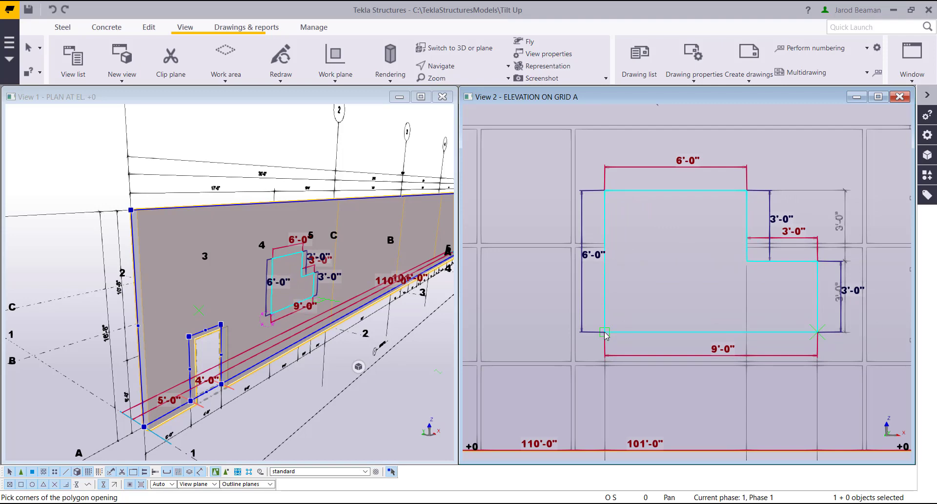
{"action": "middle_click", "coordinate": [656, 286]}
{"action": "right_click", "coordinate": [643, 257]}
{"action": "left_click", "coordinate": [673, 263]}
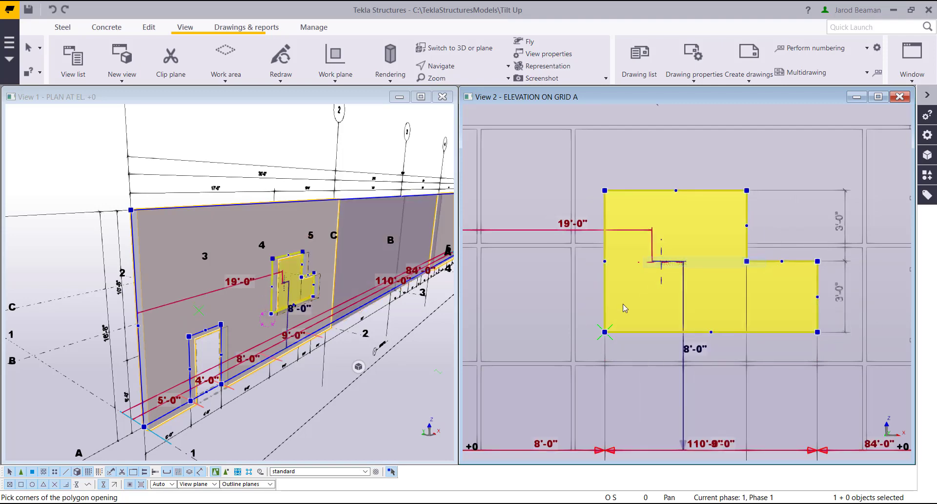
Step: Add a rectangular opening 13'-0" by 2'-0" at the wall's top edge, from 17'-0" off grid line 1 to grid line 2
{"action": "scroll", "coordinate": [621, 302], "scroll_direction": "down", "scroll_amount": 3}
{"action": "middle_click_drag", "start_coordinate": [668, 210], "coordinate": [622, 297]}
{"action": "scroll", "coordinate": [624, 270], "scroll_direction": "up", "scroll_amount": 3}
{"action": "left_click", "coordinate": [624, 271]}
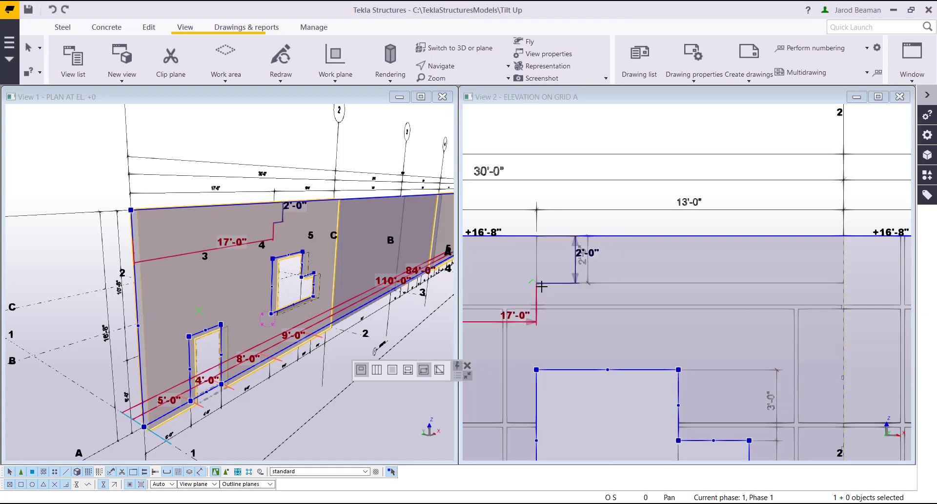
{"action": "left_click", "coordinate": [840, 233]}
{"action": "scroll", "coordinate": [818, 233], "scroll_direction": "down", "scroll_amount": 3}
{"action": "right_click", "coordinate": [703, 274]}
{"action": "left_click", "coordinate": [724, 278]}
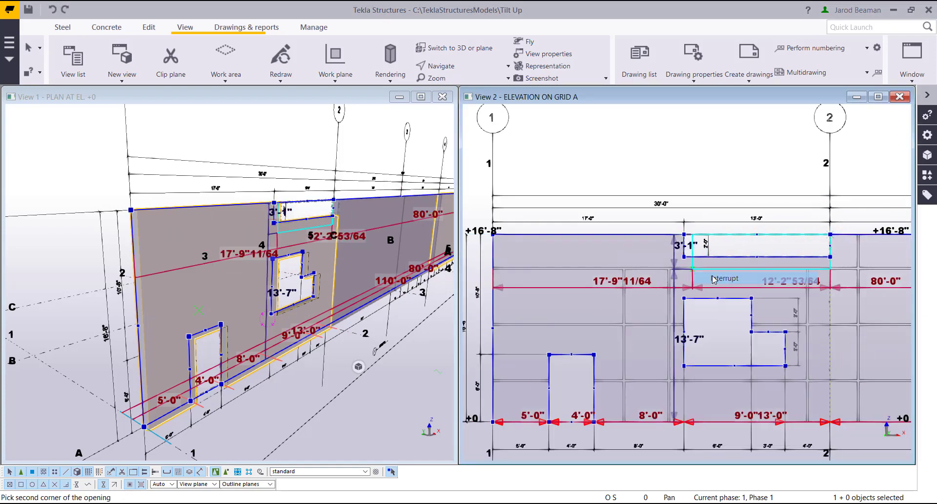
Step: Try moving the L-shaped window opening within the first panel
{"action": "middle_click_drag", "start_coordinate": [593, 390], "coordinate": [600, 322]}
{"action": "scroll", "coordinate": [600, 322], "scroll_direction": "up", "scroll_amount": 1}
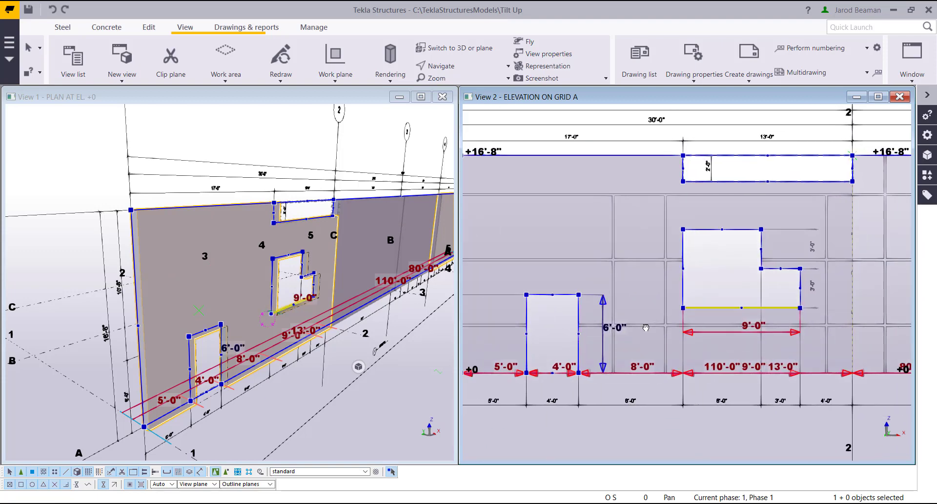
{"action": "left_click", "coordinate": [668, 299]}
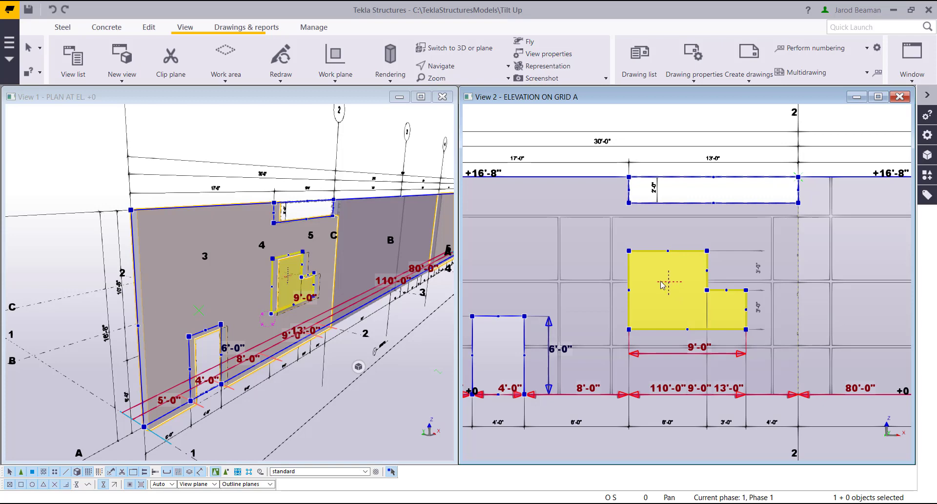
{"action": "mouse_move", "coordinate": [640, 285]}
{"action": "left_mouse_down"}
{"action": "mouse_move", "coordinate": [605, 287]}
{"action": "mouse_move", "coordinate": [657, 288]}
{"action": "left_mouse_up"}
{"action": "key", "text": "Escape"}
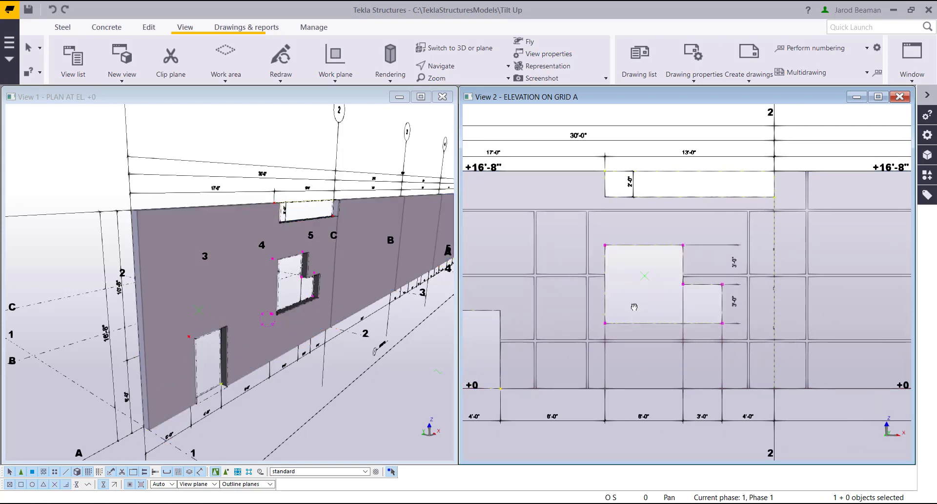
Step: Try moving the rectangular top-edge opening down and across grid line 2 into the neighbouring panel
{"action": "middle_click_drag", "start_coordinate": [708, 206], "coordinate": [587, 244]}
{"action": "left_click", "coordinate": [617, 203]}
{"action": "scroll", "coordinate": [616, 203], "scroll_direction": "up", "scroll_amount": 2}
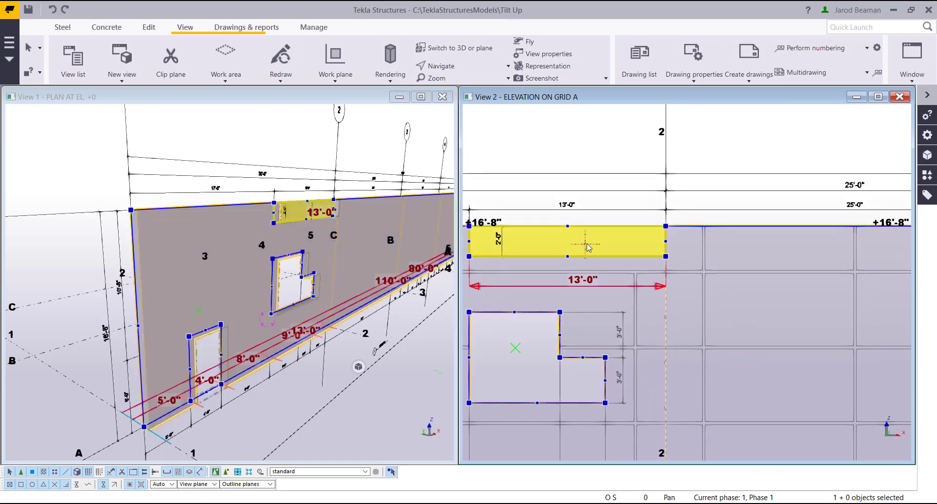
{"action": "left_click_drag", "start_coordinate": [576, 244], "coordinate": [840, 330]}
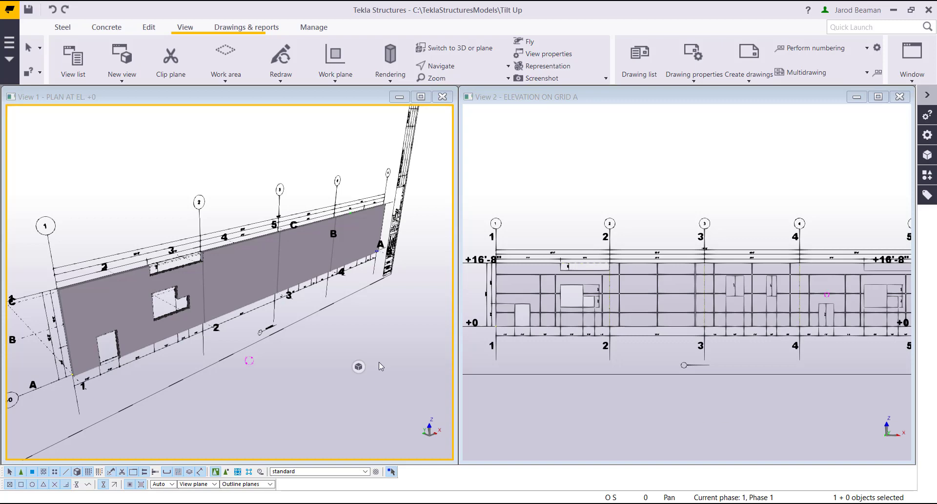
Step: Raise the wall's entire top edge and bring it back down to the +16'-8" level
{"action": "scroll", "coordinate": [253, 258], "scroll_direction": "up", "scroll_amount": 3}
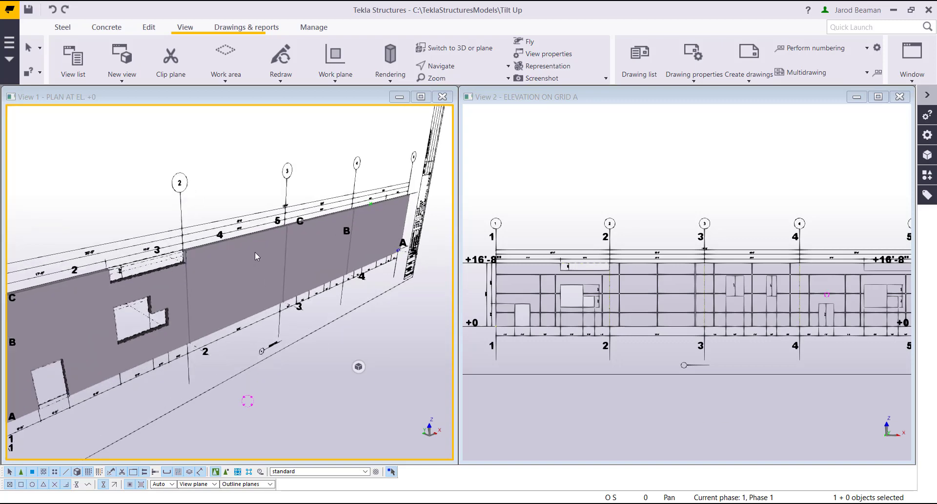
{"action": "left_click", "coordinate": [254, 251]}
{"action": "scroll", "coordinate": [247, 244], "scroll_direction": "up", "scroll_amount": 5}
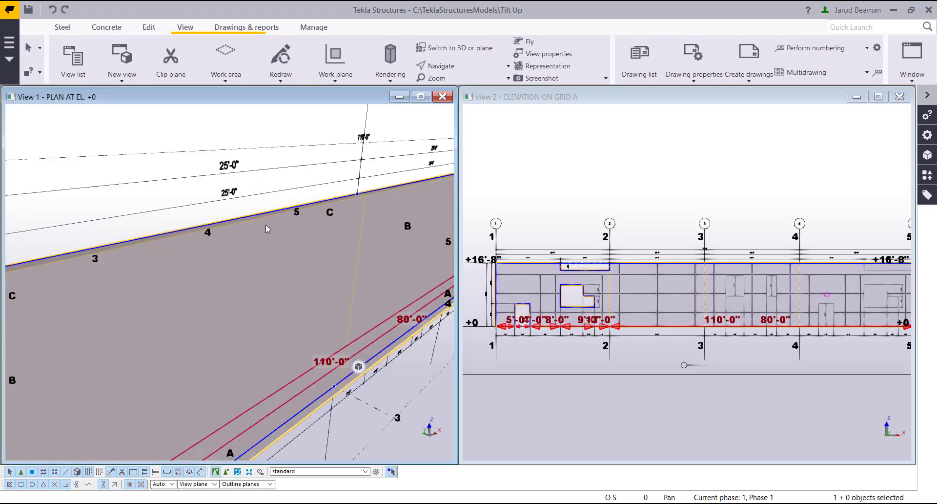
{"action": "middle_click_drag", "start_coordinate": [262, 212], "coordinate": [175, 277]}
{"action": "left_click_drag", "start_coordinate": [174, 279], "coordinate": [214, 167]}
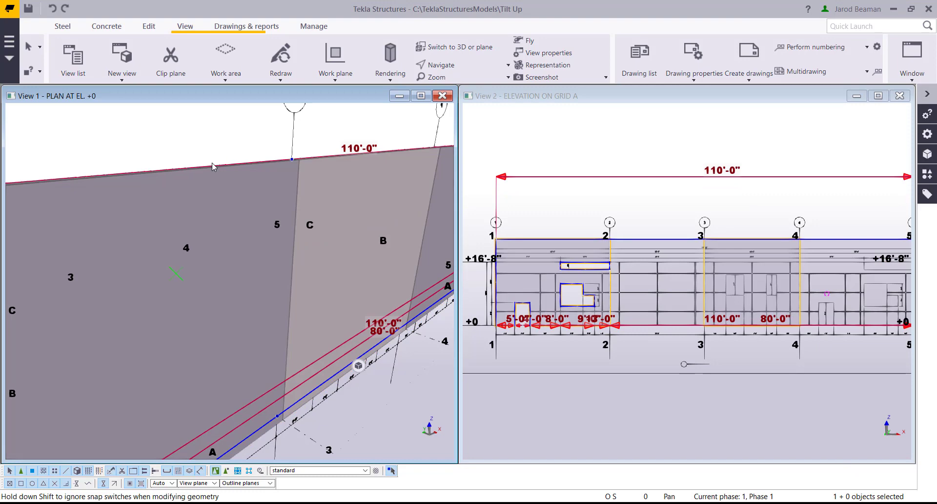
{"action": "left_click_drag", "start_coordinate": [210, 198], "coordinate": [212, 216]}
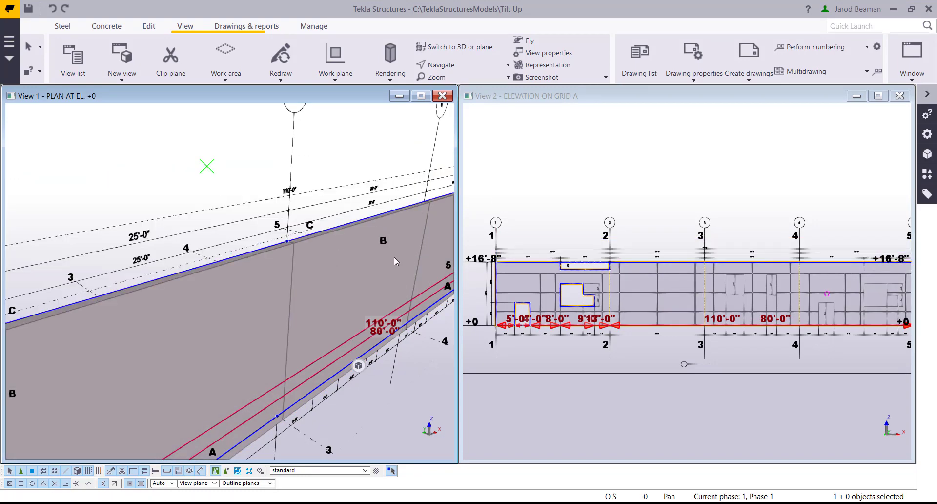
Step: Shift the midpoint of the wall's top edge along the edge, slightly past grid line 3 toward grid line 4
{"action": "middle_click_drag", "start_coordinate": [393, 262], "coordinate": [314, 289], "text": "ctrl"}
{"action": "left_click", "coordinate": [321, 238]}
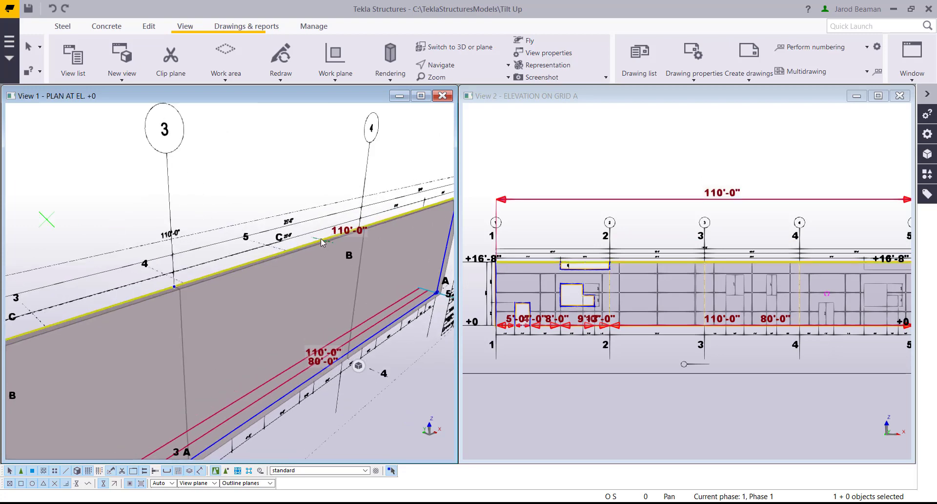
{"action": "scroll", "coordinate": [322, 238], "scroll_direction": "up", "scroll_amount": 6}
{"action": "middle_click_drag", "start_coordinate": [322, 283], "coordinate": [280, 288], "text": "ctrl"}
{"action": "left_click_drag", "start_coordinate": [315, 275], "coordinate": [363, 282]}
{"action": "middle_click_drag", "start_coordinate": [363, 282], "coordinate": [267, 288]}
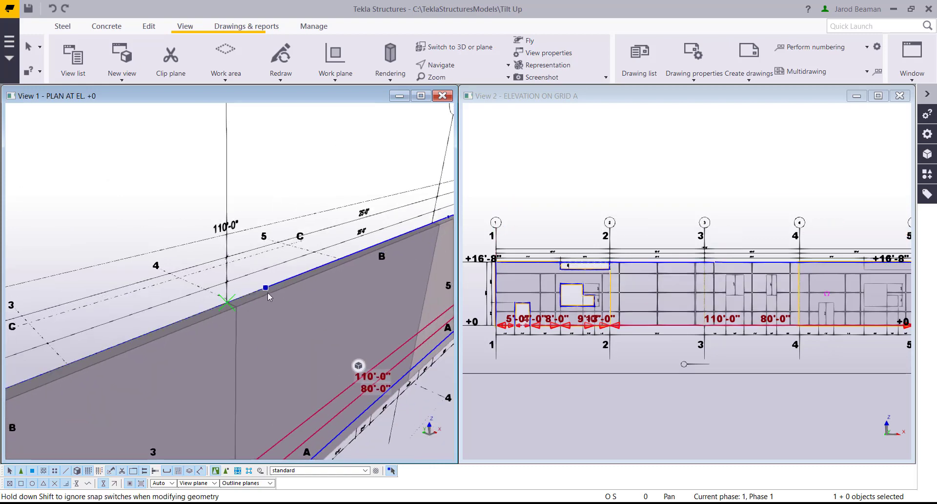
Step: Raise the shifted top-edge point to form a gable peak above the wall, and undo the peak
{"action": "left_click_drag", "start_coordinate": [267, 288], "coordinate": [265, 189]}
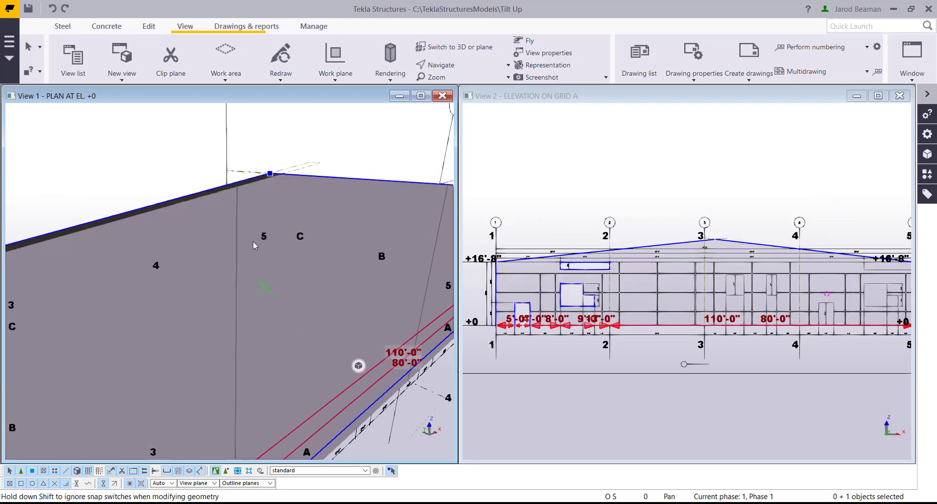
{"action": "mouse_move", "coordinate": [253, 241]}
{"action": "middle_mouse_down", "text": "ctrl"}
{"action": "mouse_move", "coordinate": [273, 241]}
{"action": "mouse_move", "coordinate": [218, 241]}
{"action": "middle_mouse_up", "text": "ctrl"}
{"action": "scroll", "coordinate": [218, 241], "scroll_direction": "down", "scroll_amount": 4}
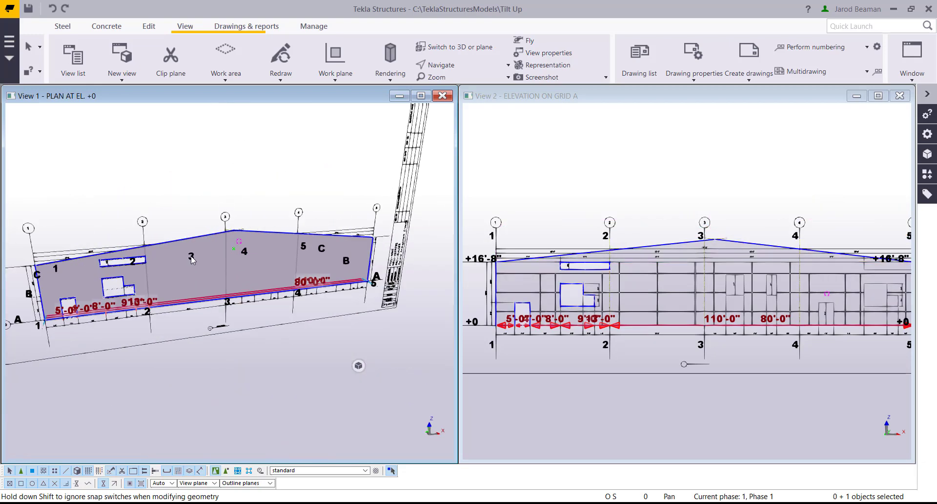
{"action": "scroll", "coordinate": [234, 232], "scroll_direction": "up", "scroll_amount": 6}
{"action": "key", "text": "ctrl+z"}
{"action": "middle_click_drag", "start_coordinate": [226, 308], "coordinate": [168, 331]}
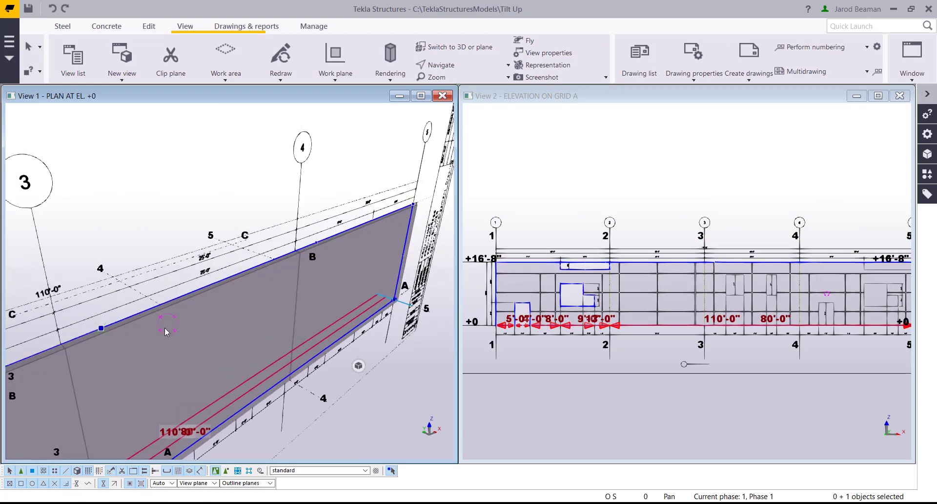
Step: Move the intermediate top-edge point along the wall's top edge to the start of the 13'-0" recess between grid lines 4 and 5
{"action": "left_click", "coordinate": [82, 348]}
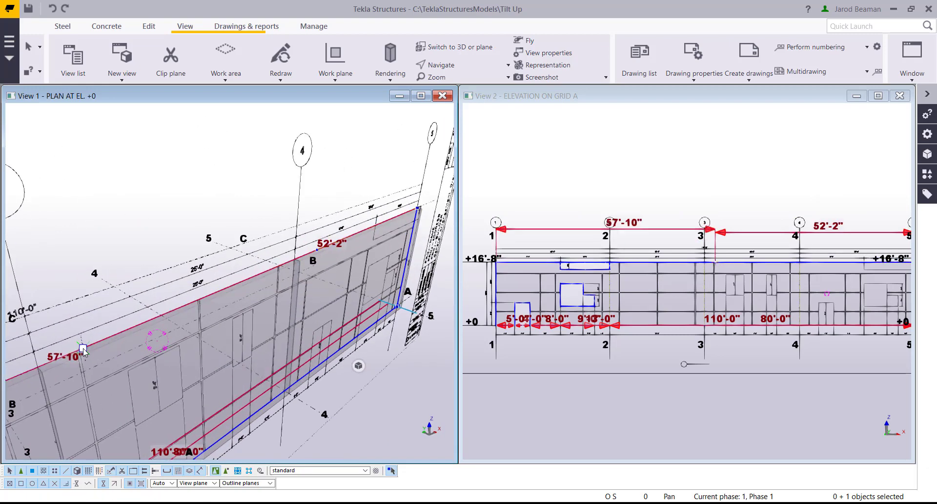
{"action": "left_click_drag", "start_coordinate": [215, 318], "coordinate": [374, 227]}
{"action": "scroll", "coordinate": [376, 228], "scroll_direction": "up", "scroll_amount": 4}
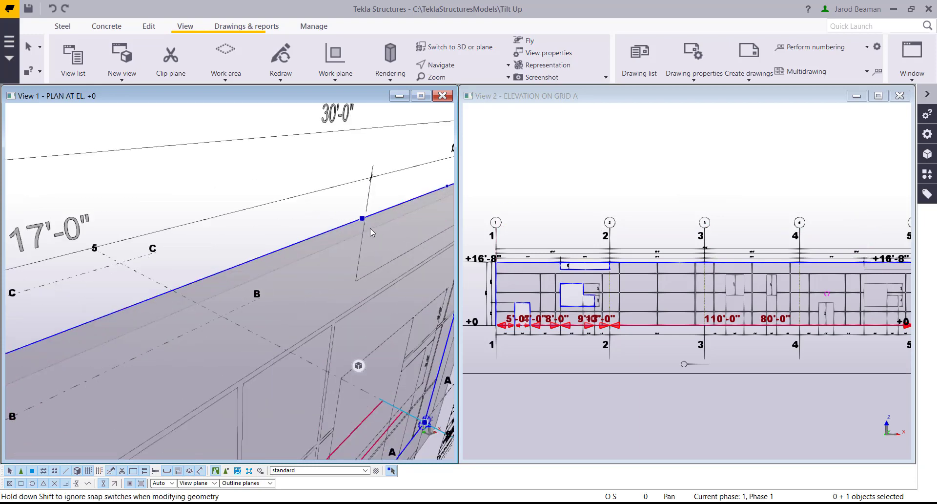
{"action": "scroll", "coordinate": [370, 228], "scroll_direction": "down", "scroll_amount": 1}
{"action": "middle_click_drag", "start_coordinate": [796, 263], "coordinate": [766, 263]}
{"action": "scroll", "coordinate": [837, 257], "scroll_direction": "up", "scroll_amount": 10}
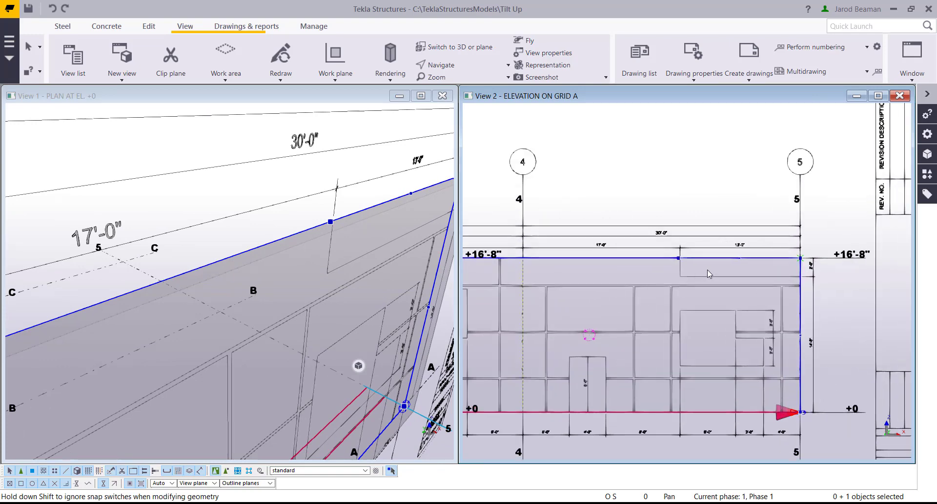
Step: Lower the wall's top edge by 2'-0" between that point and grid line 5, following the recess outline on the elevation
{"action": "left_click_drag", "start_coordinate": [849, 247], "coordinate": [629, 320]}
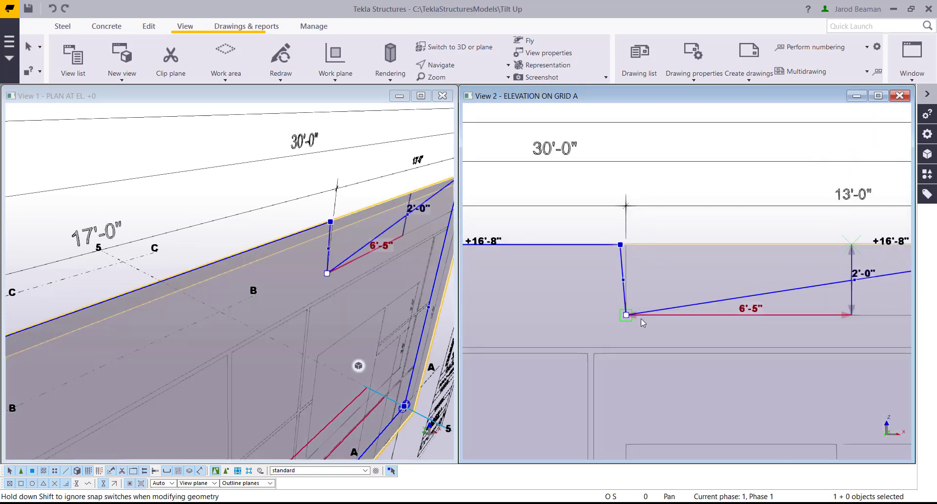
{"action": "scroll", "coordinate": [643, 322], "scroll_direction": "down", "scroll_amount": 4}
{"action": "scroll", "coordinate": [876, 274], "scroll_direction": "up", "scroll_amount": 3}
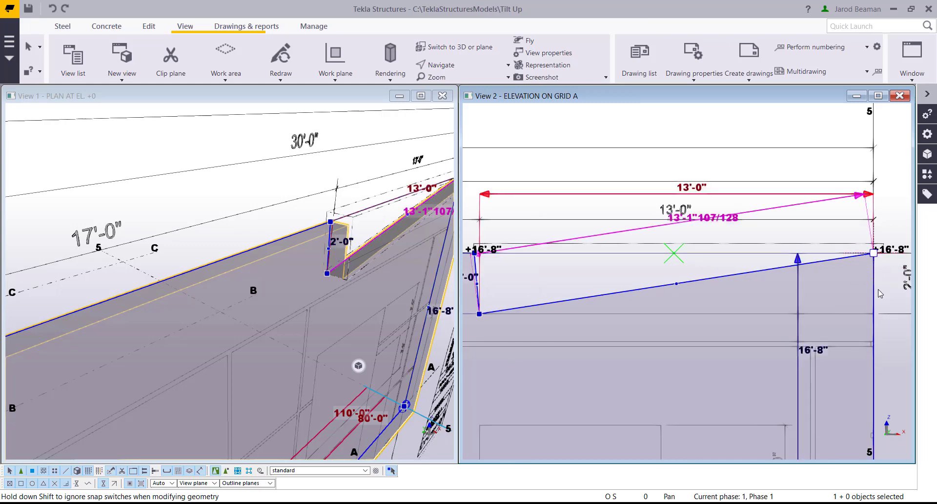
{"action": "left_click_drag", "start_coordinate": [879, 289], "coordinate": [876, 309]}
Step: Align the recess's upper corner above its lower corner to make the recess side vertical
{"action": "middle_click_drag", "start_coordinate": [705, 295], "coordinate": [817, 280]}
{"action": "scroll", "coordinate": [587, 252], "scroll_direction": "up", "scroll_amount": 2}
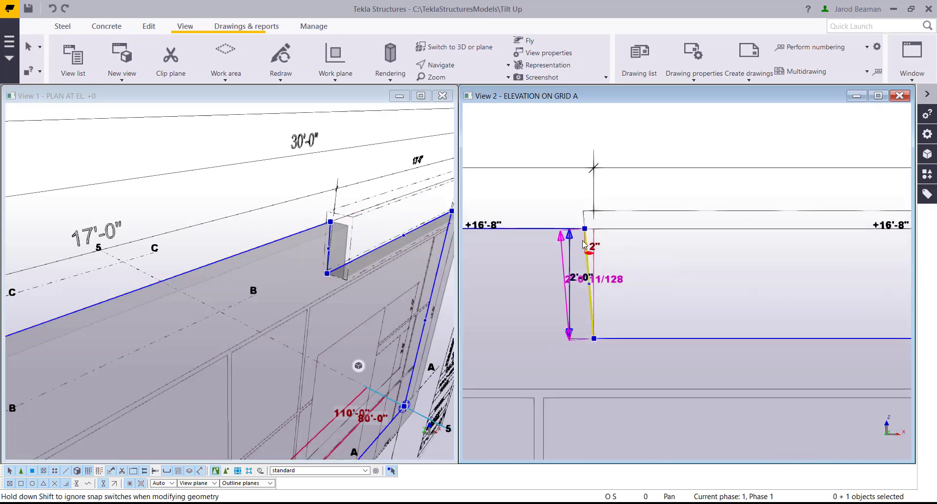
{"action": "scroll", "coordinate": [586, 246], "scroll_direction": "up", "scroll_amount": 1}
{"action": "left_click_drag", "start_coordinate": [584, 226], "coordinate": [594, 225]}
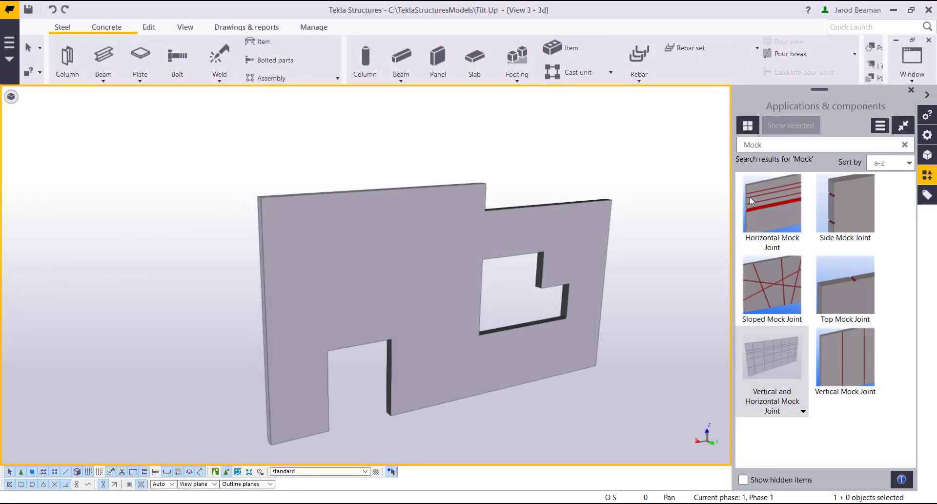
Step: Apply the Vertical and Horizontal Mock Joint component to the notched wall panel
{"action": "left_click", "coordinate": [766, 361]}
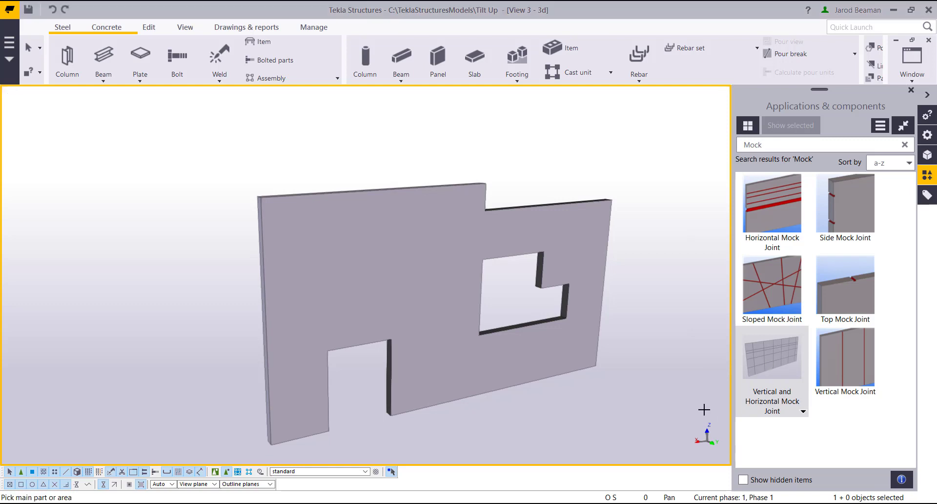
{"action": "left_click", "coordinate": [598, 192]}
{"action": "right_click", "coordinate": [644, 168]}
{"action": "left_click", "coordinate": [656, 179]}
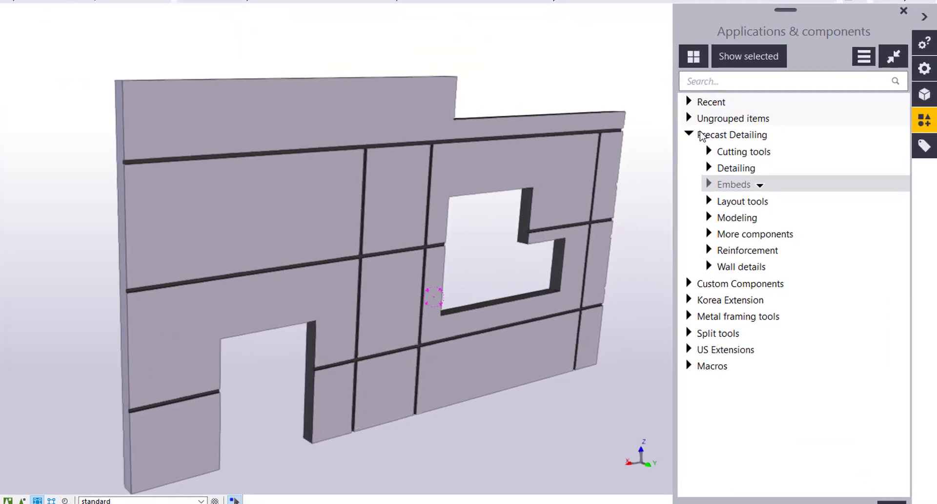
Step: Place a horizontal EP1 embed on the wall panel's face, 1'-0" below the top edge and 2'-0" from the end edge
{"action": "left_click", "coordinate": [701, 179]}
{"action": "scroll", "coordinate": [754, 259], "scroll_direction": "down", "scroll_amount": 10}
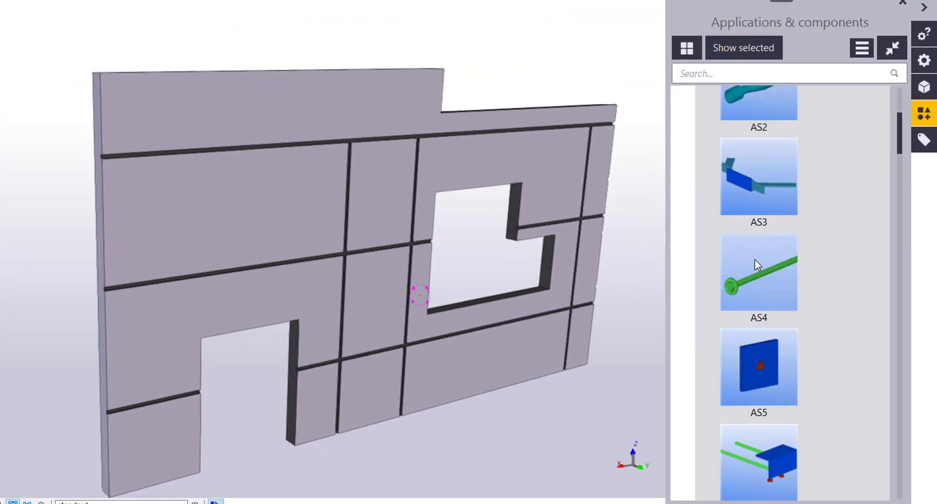
{"action": "scroll", "coordinate": [784, 304], "scroll_direction": "up", "scroll_amount": 1}
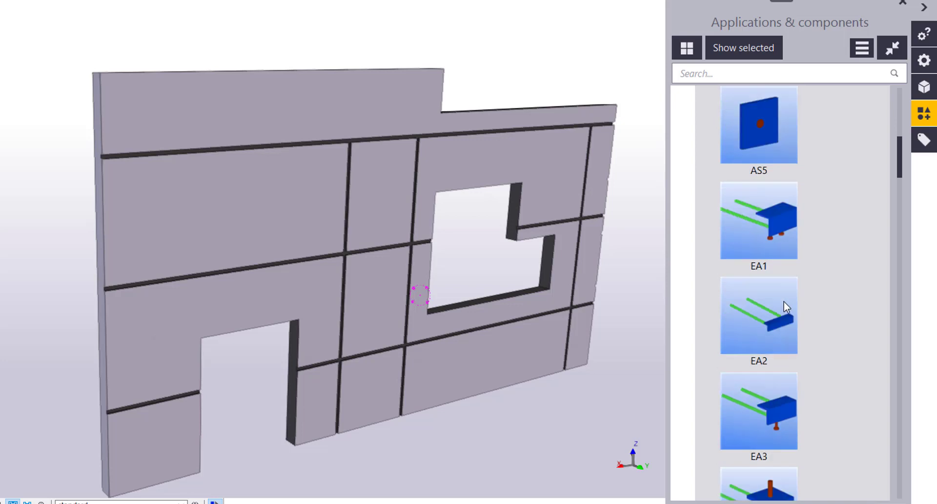
{"action": "scroll", "coordinate": [784, 304], "scroll_direction": "down", "scroll_amount": 5}
{"action": "scroll", "coordinate": [784, 302], "scroll_direction": "down", "scroll_amount": 1}
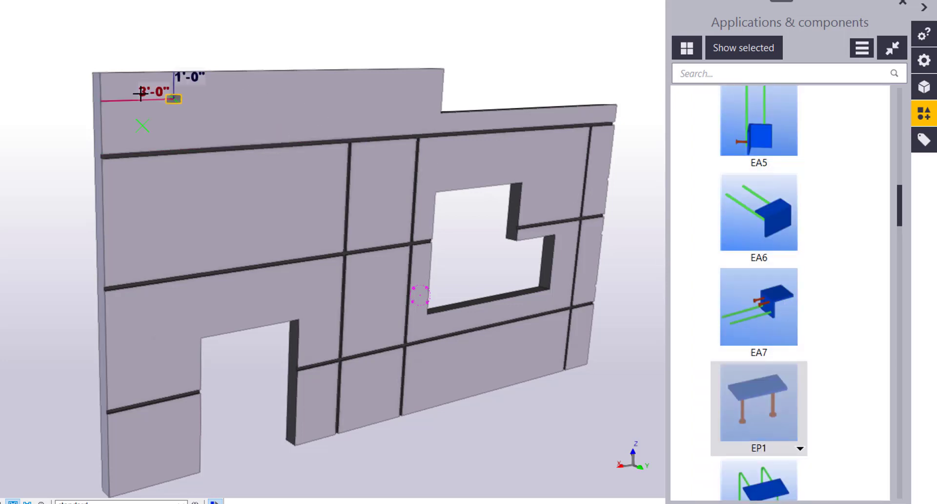
{"action": "scroll", "coordinate": [134, 95], "scroll_direction": "up", "scroll_amount": 5}
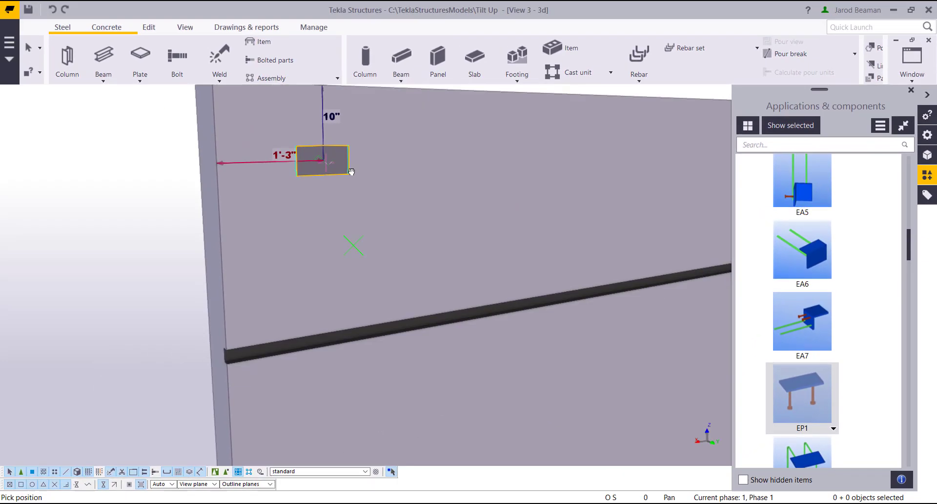
{"action": "middle_click_drag", "start_coordinate": [351, 171], "coordinate": [380, 181], "text": "ctrl"}
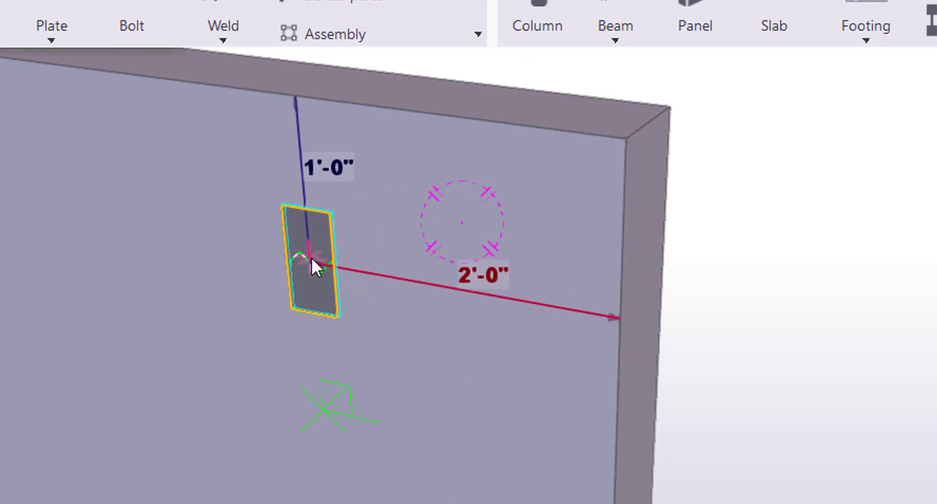
{"action": "left_click", "coordinate": [312, 258]}
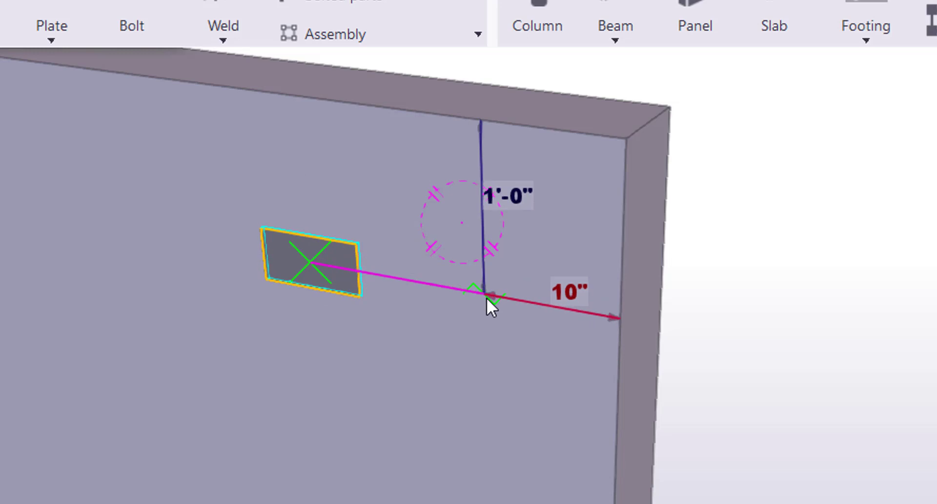
{"action": "left_click", "coordinate": [488, 297]}
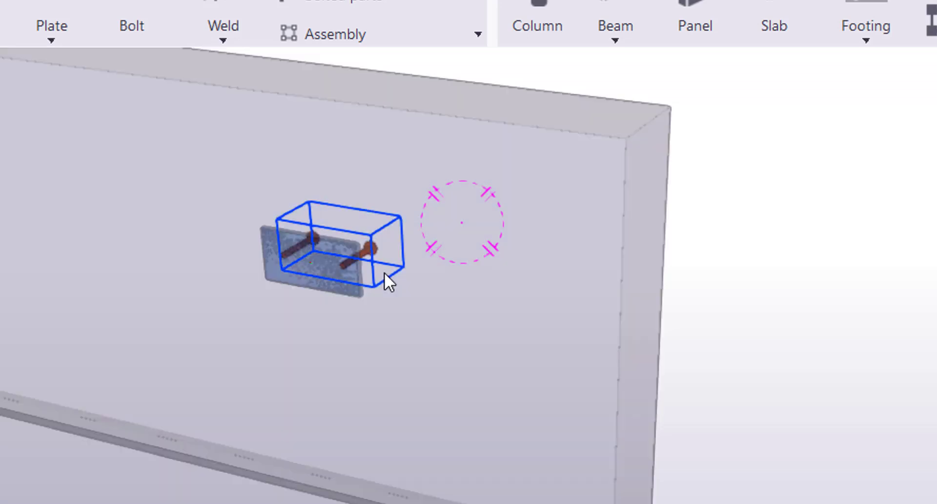
Step: Add the EP1 embed to the wall panel as a sub-assembly
{"action": "middle_click_drag", "start_coordinate": [385, 278], "coordinate": [410, 342], "text": "ctrl"}
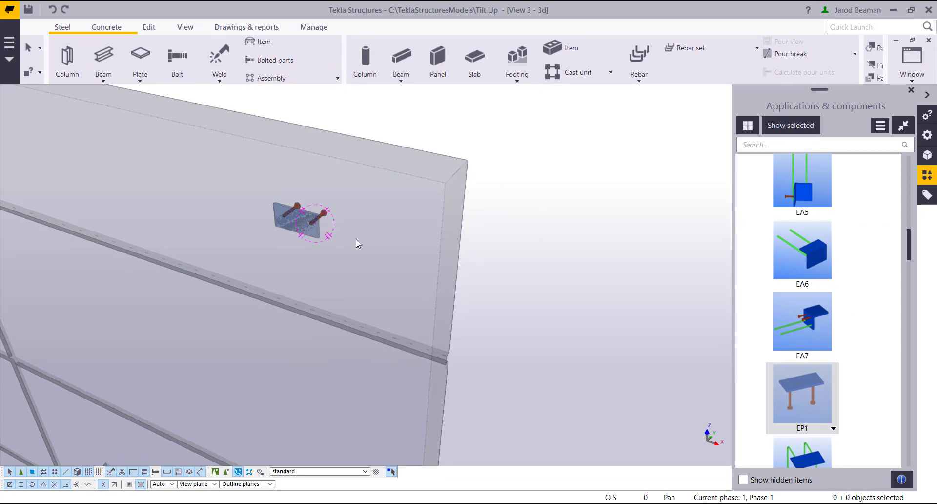
{"action": "left_click", "coordinate": [314, 218]}
{"action": "right_click", "coordinate": [313, 218]}
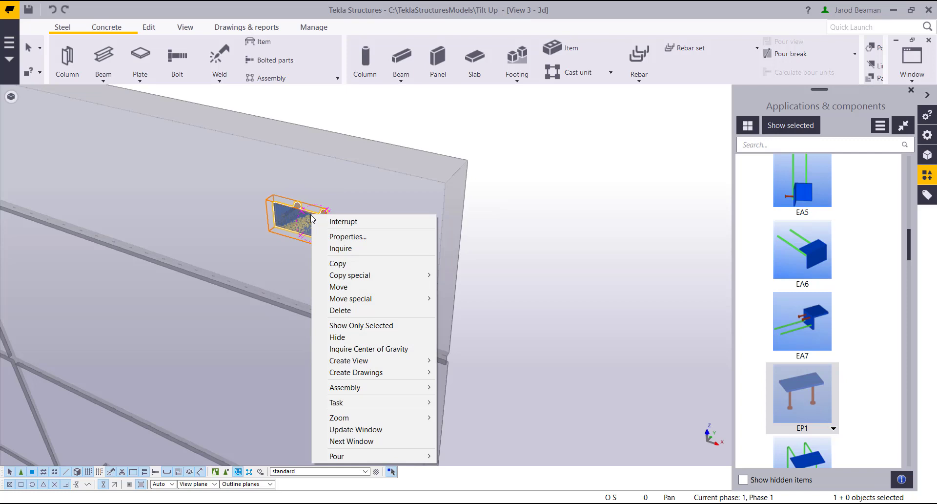
{"action": "mouse_move", "coordinate": [375, 389]}
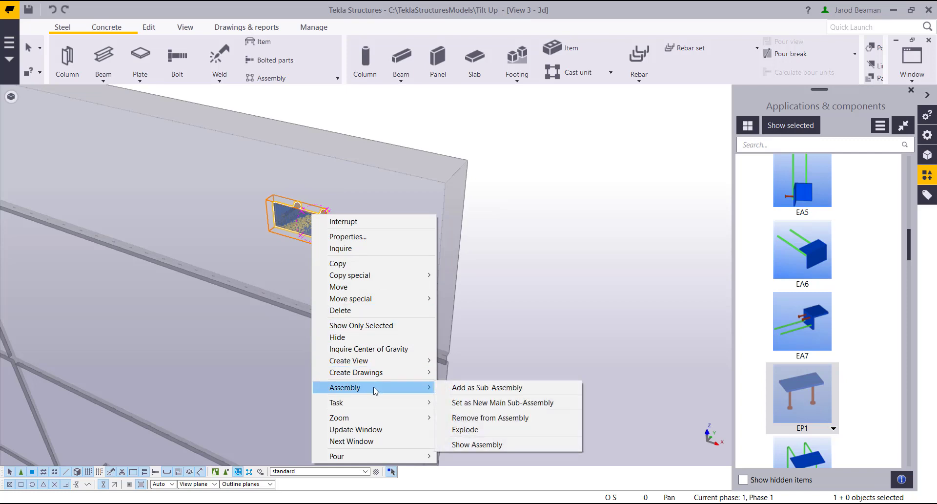
{"action": "left_click", "coordinate": [463, 388]}
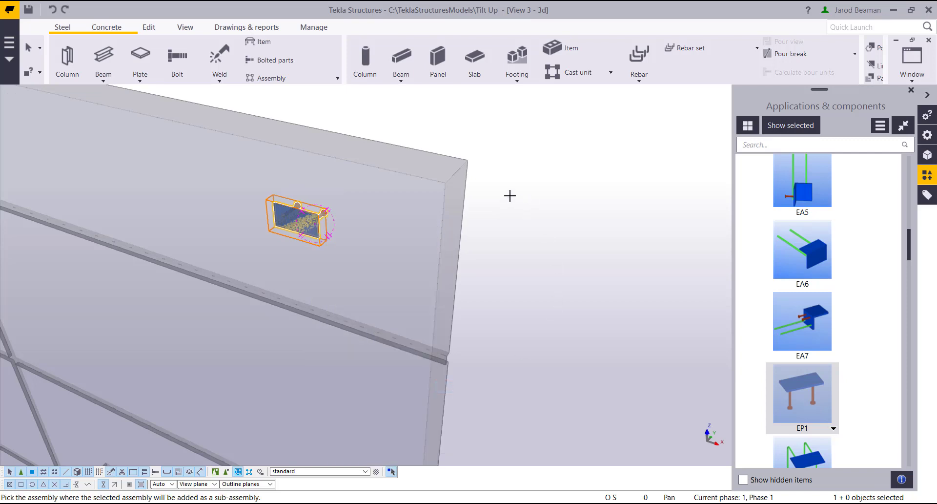
{"action": "left_click", "coordinate": [464, 166]}
{"action": "right_click", "coordinate": [517, 149]}
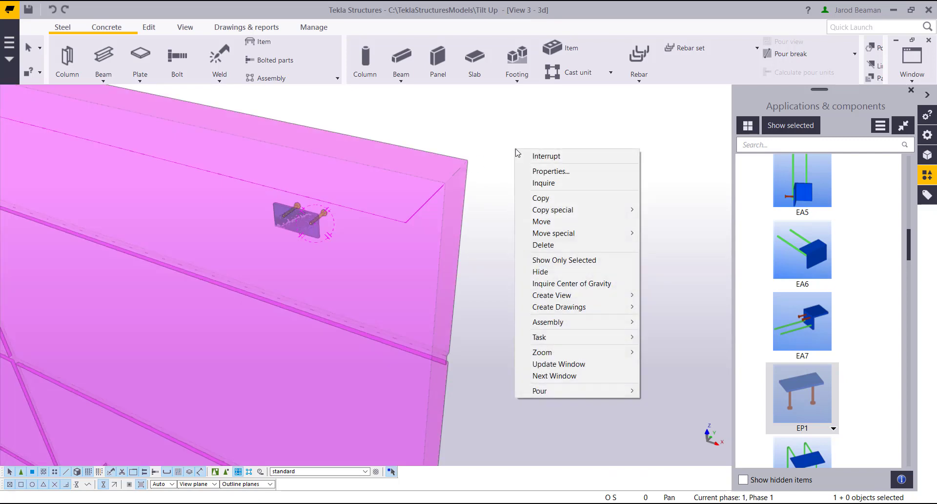
{"action": "key", "text": "Escape"}
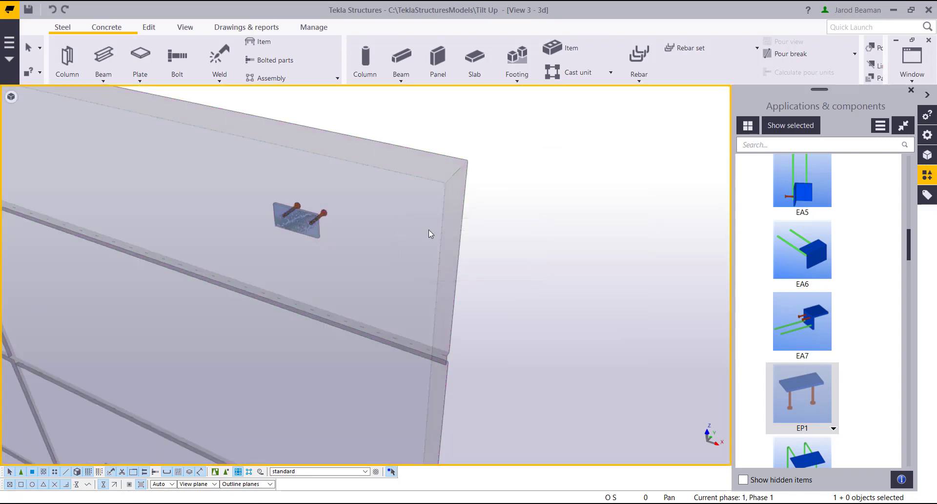
Step: Inquire the wall panel's cast unit and examine its sub-assembly information for the embed
{"action": "left_click", "coordinate": [462, 164]}
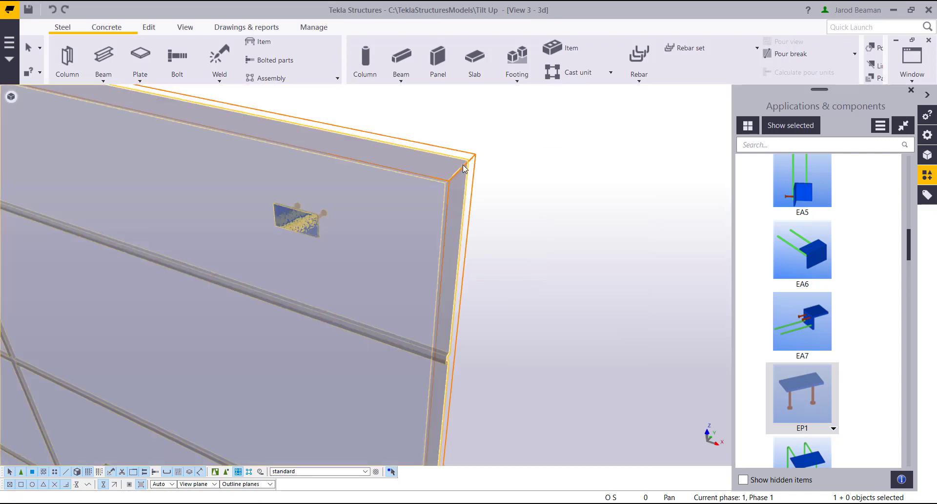
{"action": "scroll", "coordinate": [267, 165], "scroll_direction": "up", "scroll_amount": 2}
{"action": "scroll", "coordinate": [245, 172], "scroll_direction": "down", "scroll_amount": 5}
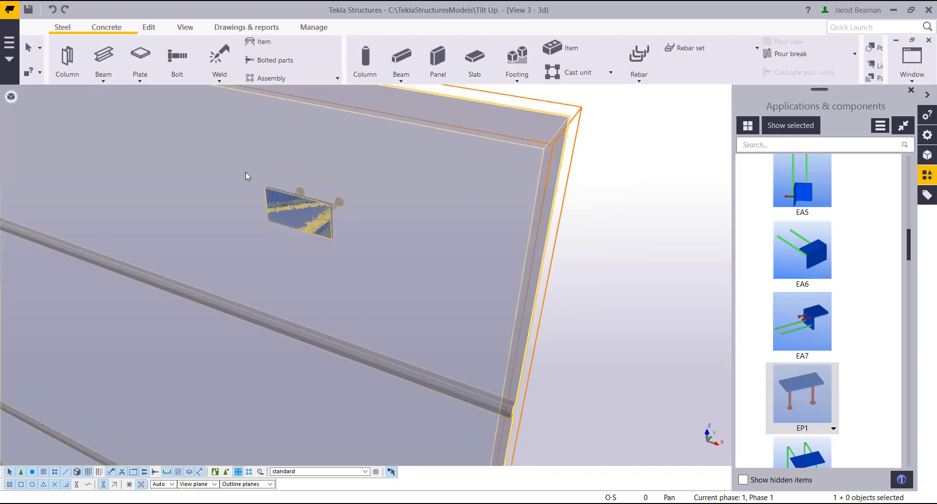
{"action": "right_click", "coordinate": [278, 170]}
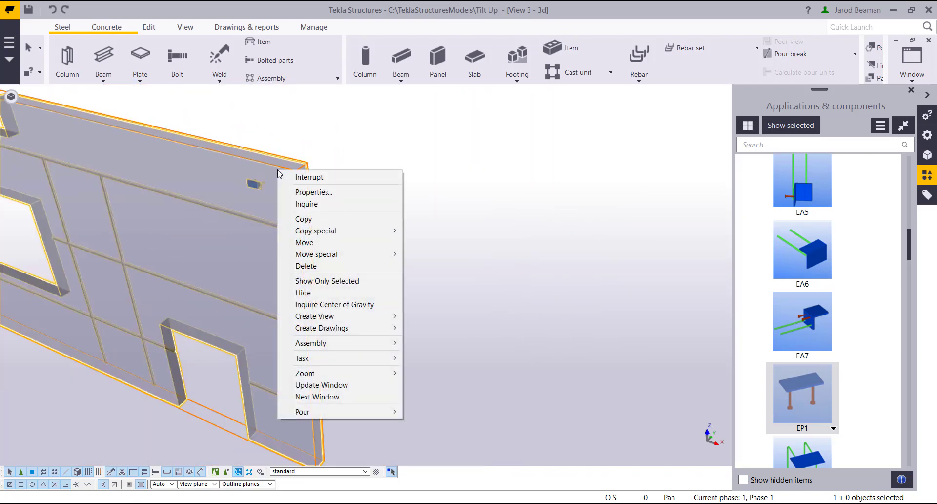
{"action": "left_click", "coordinate": [319, 204]}
{"action": "left_click_drag", "start_coordinate": [289, 108], "coordinate": [665, 83]}
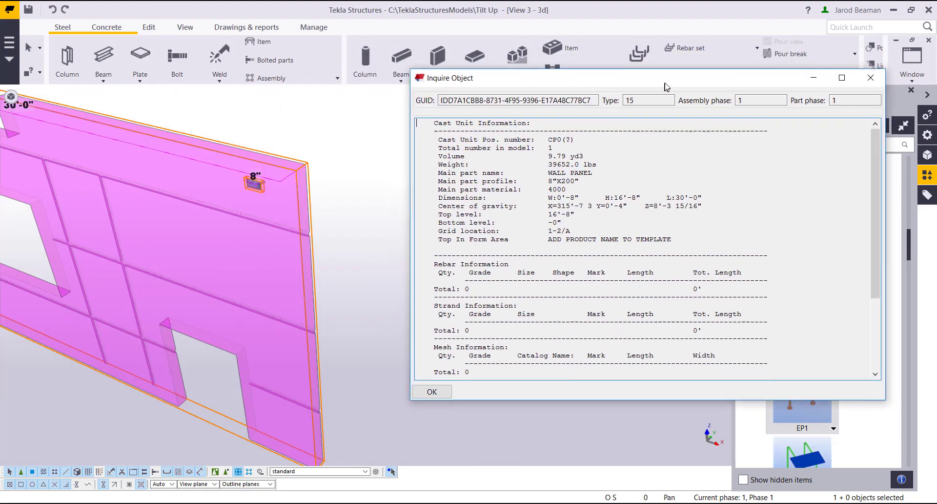
{"action": "scroll", "coordinate": [536, 264], "scroll_direction": "down", "scroll_amount": 5}
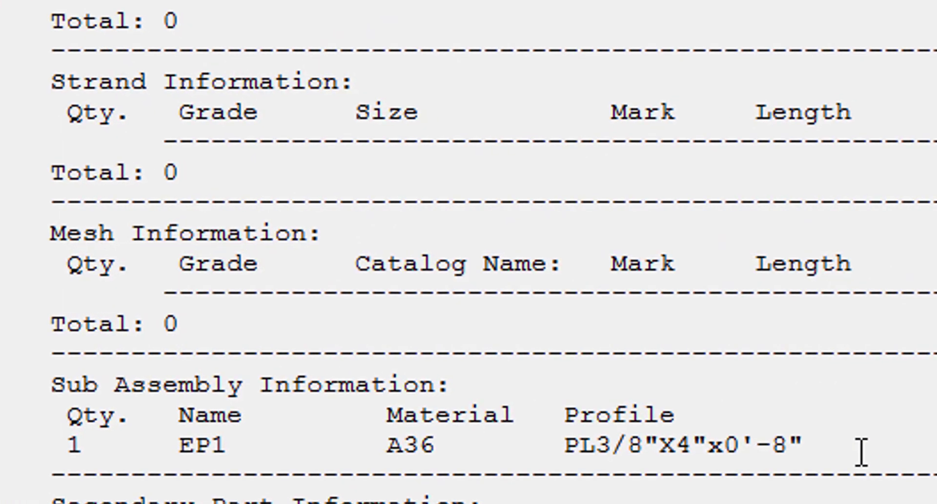
{"action": "left_click_drag", "start_coordinate": [845, 429], "coordinate": [58, 370]}
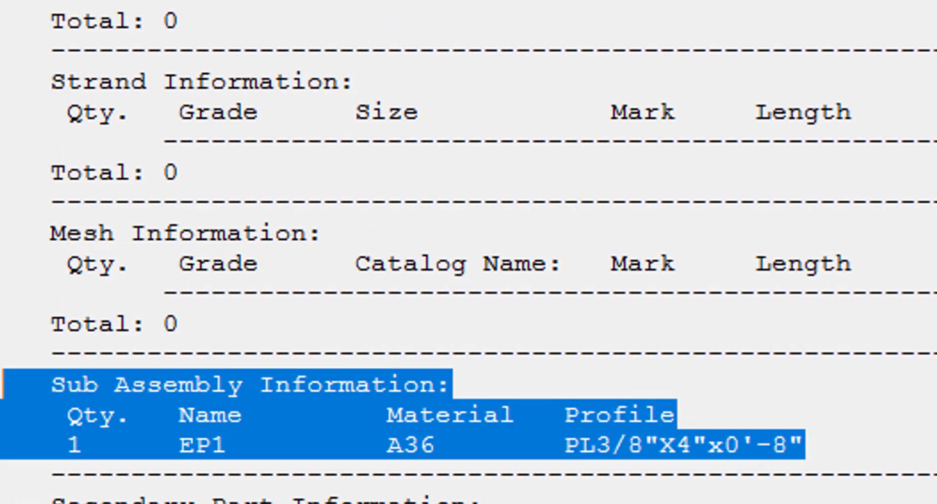
{"action": "left_click", "coordinate": [351, 498]}
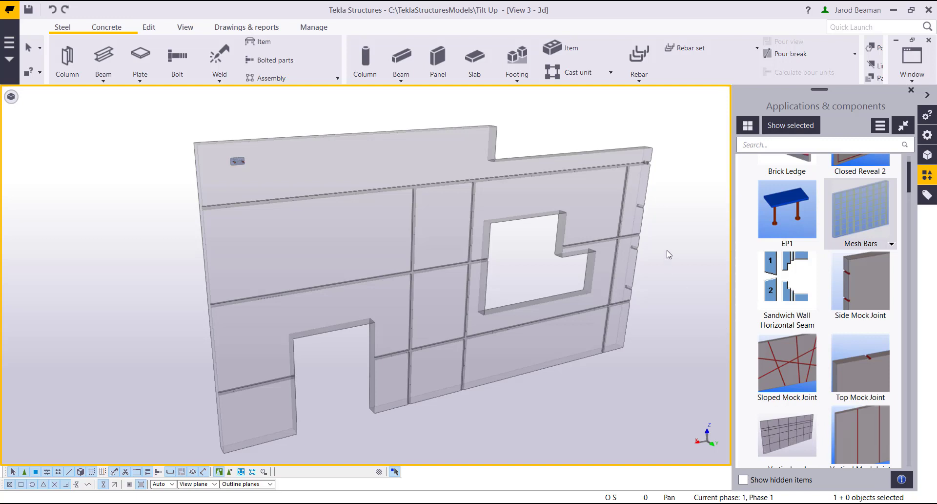
Step: Apply the Wall Panel Reinforcement component to the wall panel for perimeter and opening bars
{"action": "scroll", "coordinate": [745, 234], "scroll_direction": "down", "scroll_amount": 3}
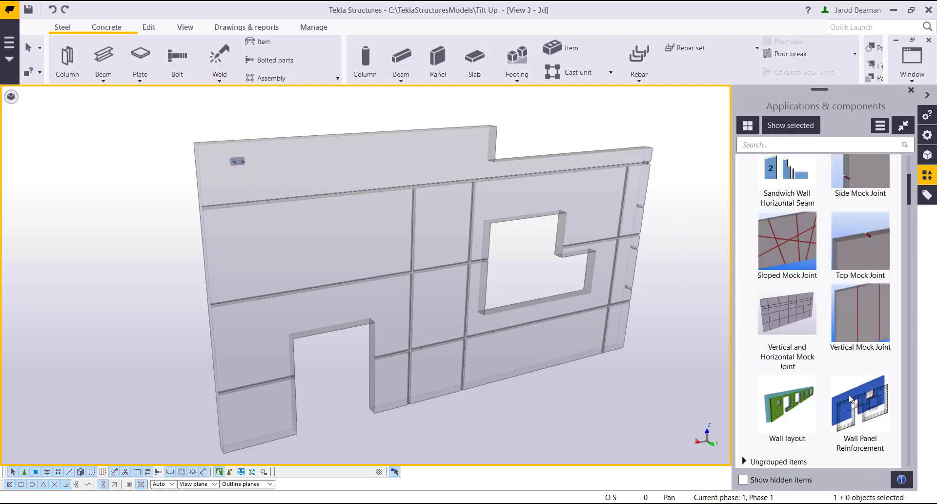
{"action": "left_click", "coordinate": [862, 406]}
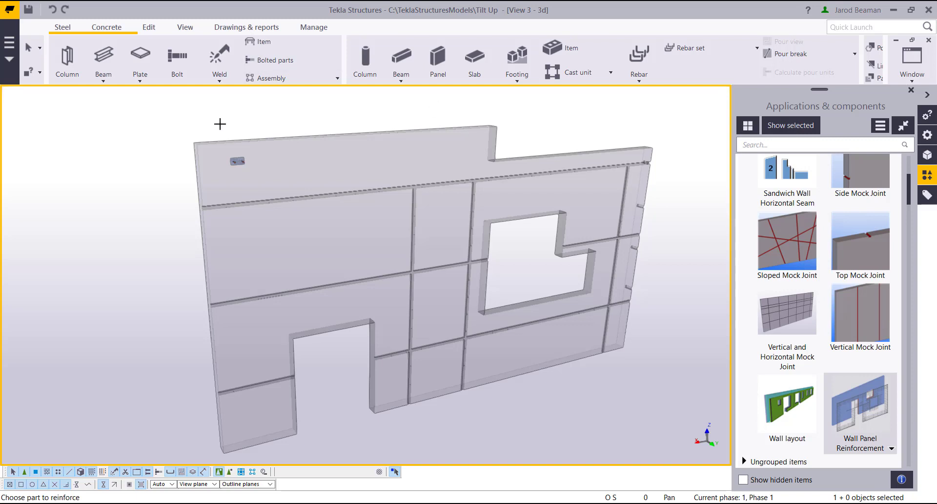
{"action": "left_click", "coordinate": [559, 129]}
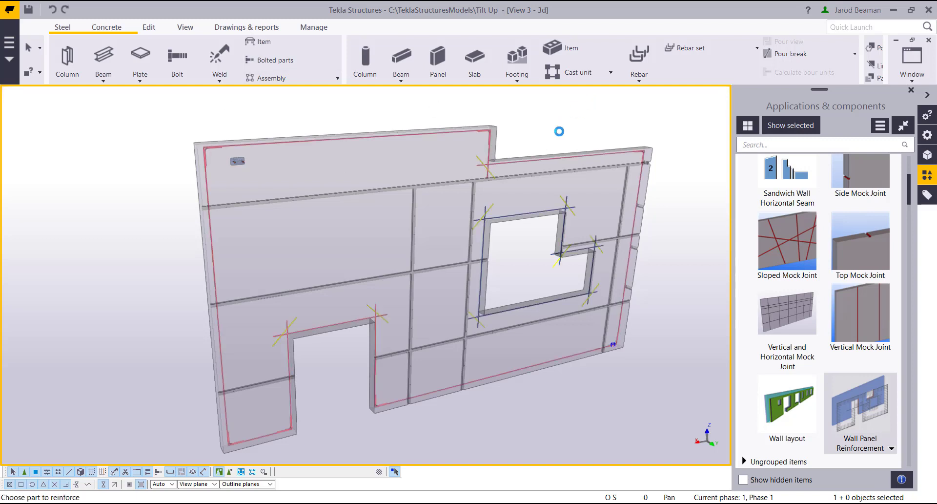
{"action": "right_click", "coordinate": [559, 130]}
{"action": "left_click", "coordinate": [575, 138]}
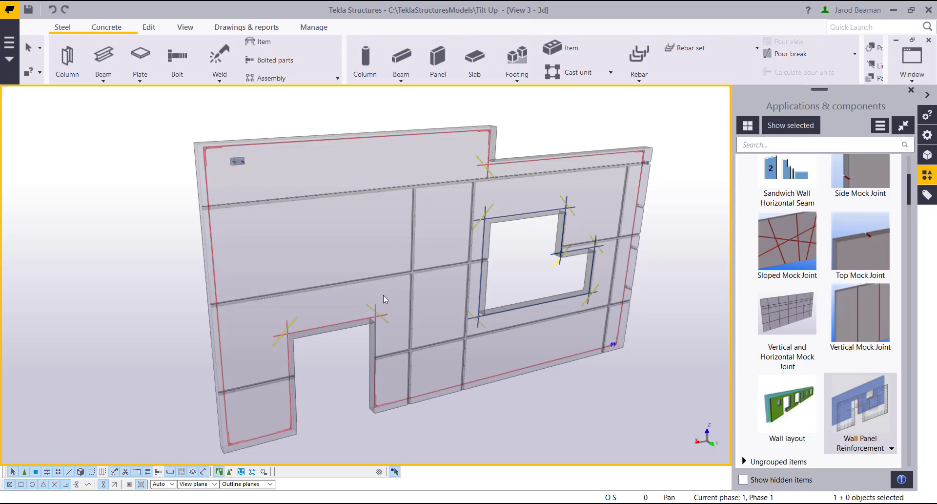
Step: Add Mesh Bars reinforcement to the same wall panel
{"action": "left_click", "coordinate": [860, 278]}
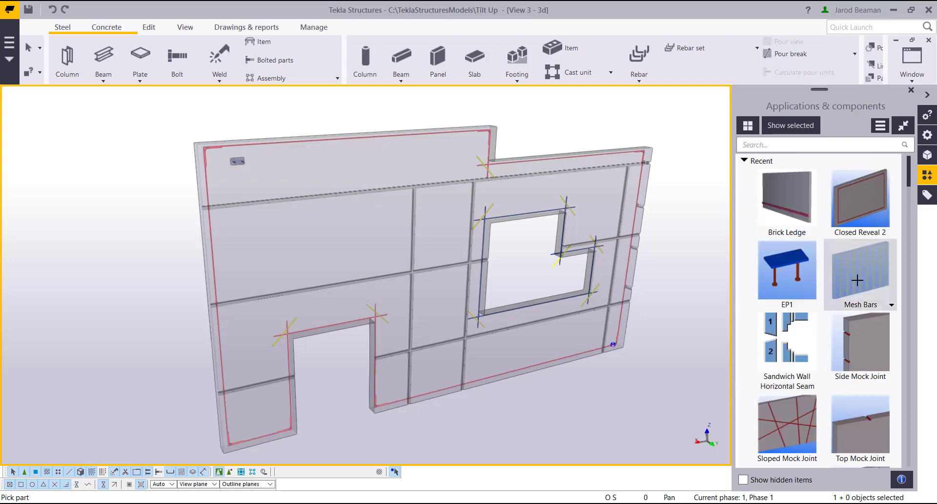
{"action": "left_click", "coordinate": [195, 154]}
{"action": "right_click", "coordinate": [548, 127]}
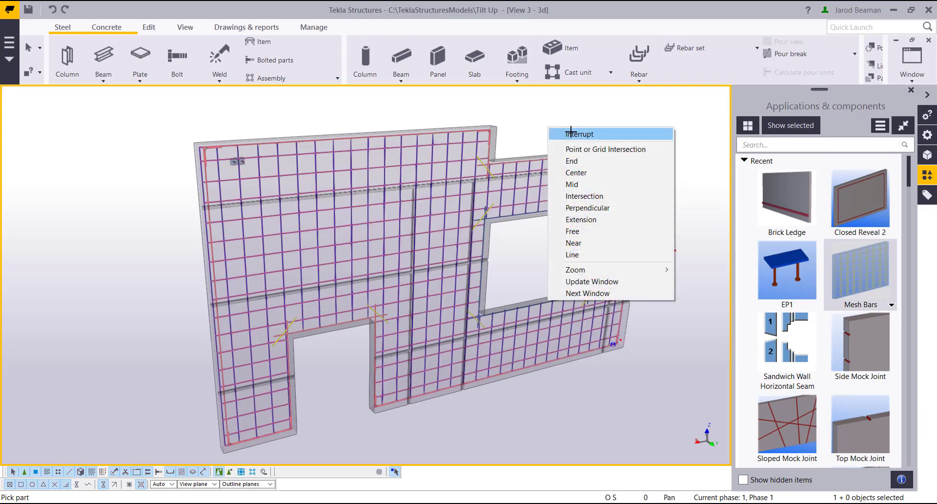
Step: End the mesh command and stretch the top edge of the wall panel's door opening upward by about 4'-0"
{"action": "left_click", "coordinate": [557, 130]}
{"action": "scroll", "coordinate": [323, 334], "scroll_direction": "up", "scroll_amount": 5}
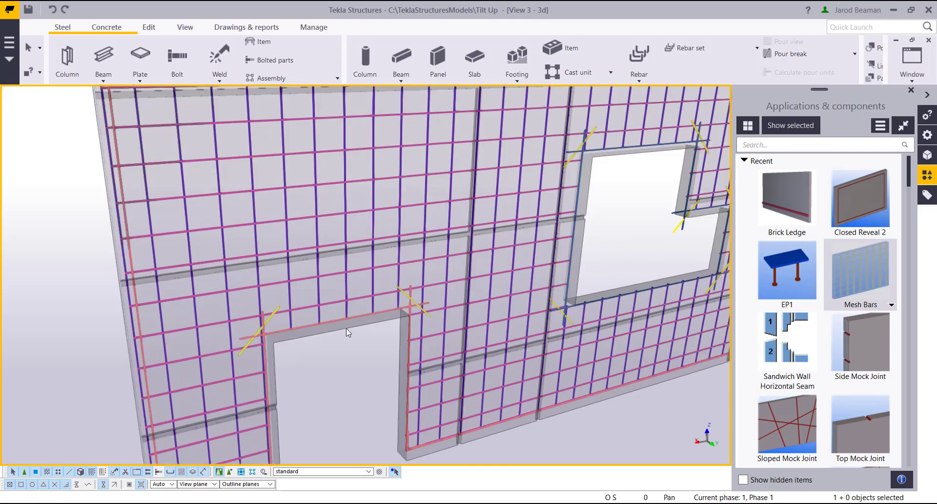
{"action": "left_click", "coordinate": [347, 326]}
{"action": "scroll", "coordinate": [319, 337], "scroll_direction": "up", "scroll_amount": 4}
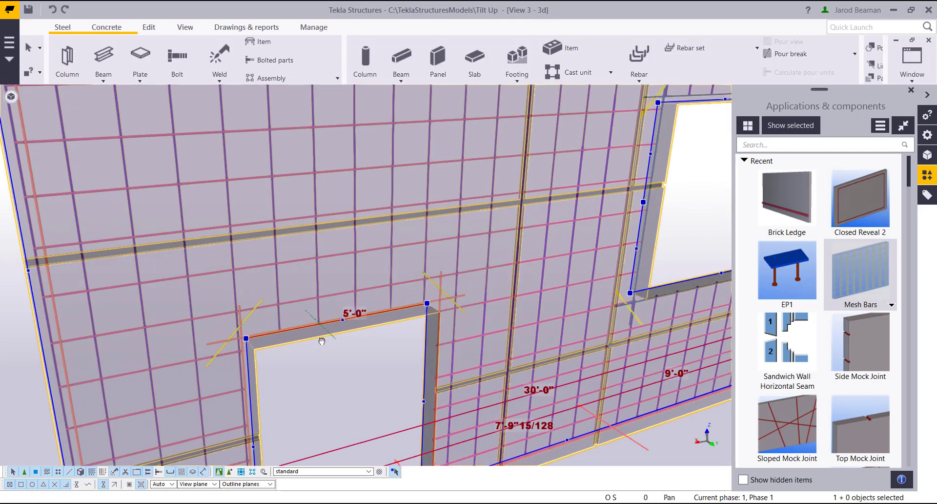
{"action": "left_click_drag", "start_coordinate": [312, 340], "coordinate": [296, 183]}
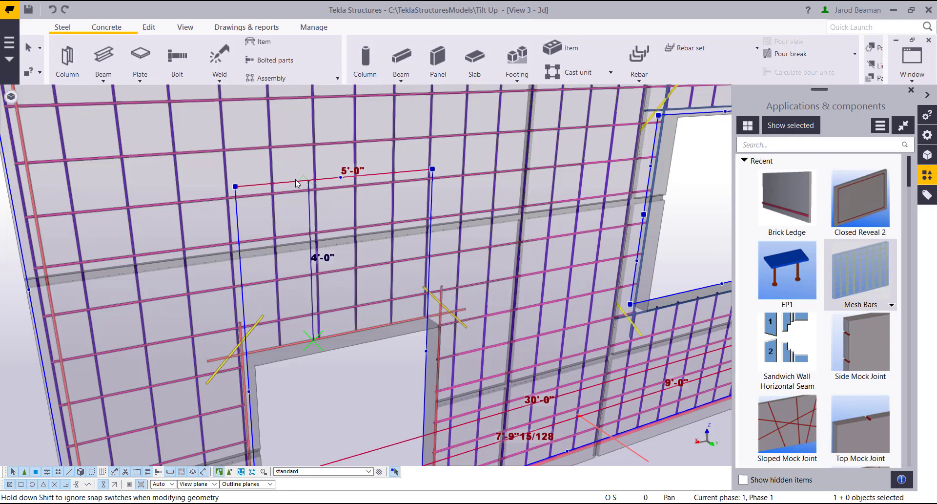
{"action": "left_click_drag", "start_coordinate": [296, 183], "coordinate": [296, 183]}
{"action": "scroll", "coordinate": [365, 282], "scroll_direction": "down", "scroll_amount": 1}
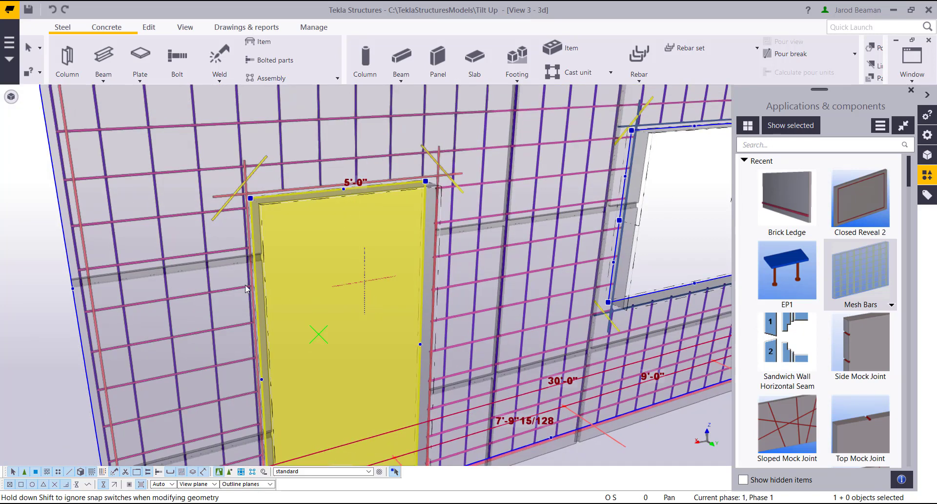
{"action": "left_click", "coordinate": [50, 296]}
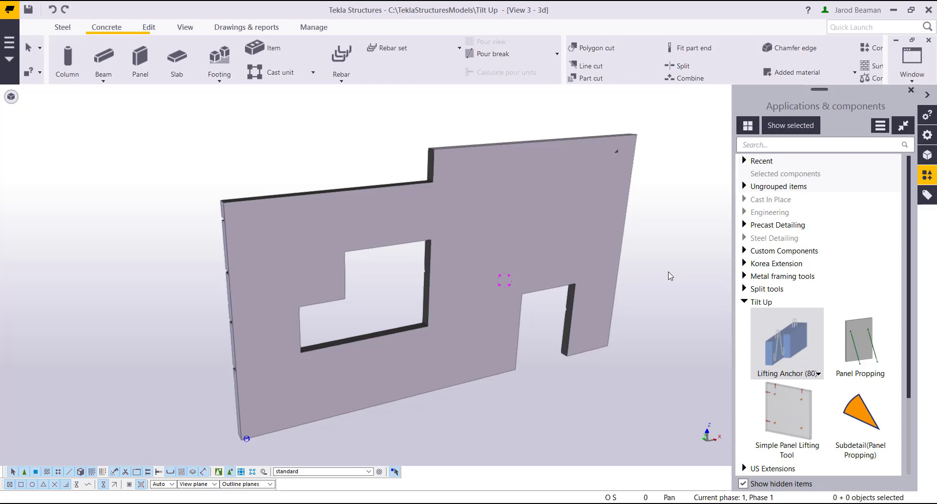
Step: Add Lifting Anchor (80) to the wall panel and inspect the anchors along its top edge
{"action": "left_click", "coordinate": [799, 342]}
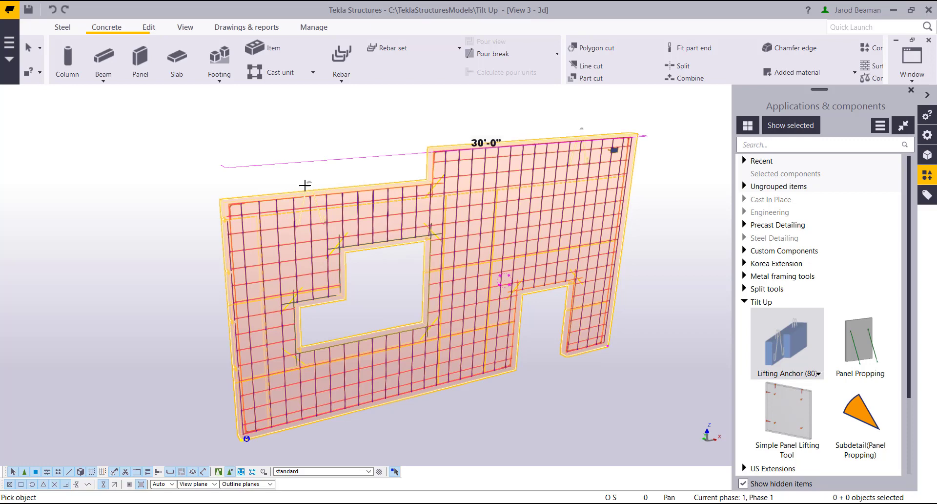
{"action": "scroll", "coordinate": [306, 199], "scroll_direction": "up", "scroll_amount": 5}
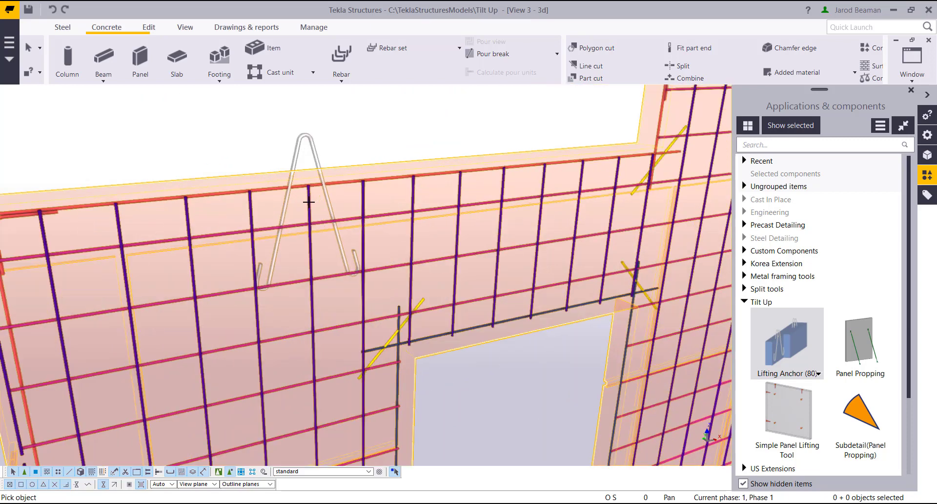
{"action": "middle_click_drag", "start_coordinate": [438, 199], "coordinate": [512, 198]}
{"action": "scroll", "coordinate": [513, 197], "scroll_direction": "up", "scroll_amount": 3}
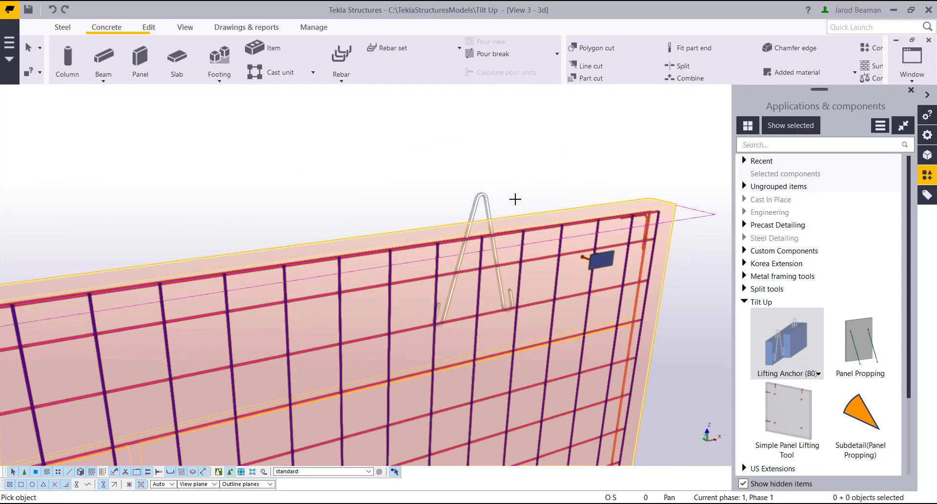
{"action": "scroll", "coordinate": [515, 200], "scroll_direction": "down", "scroll_amount": 5}
{"action": "key", "text": "r"}
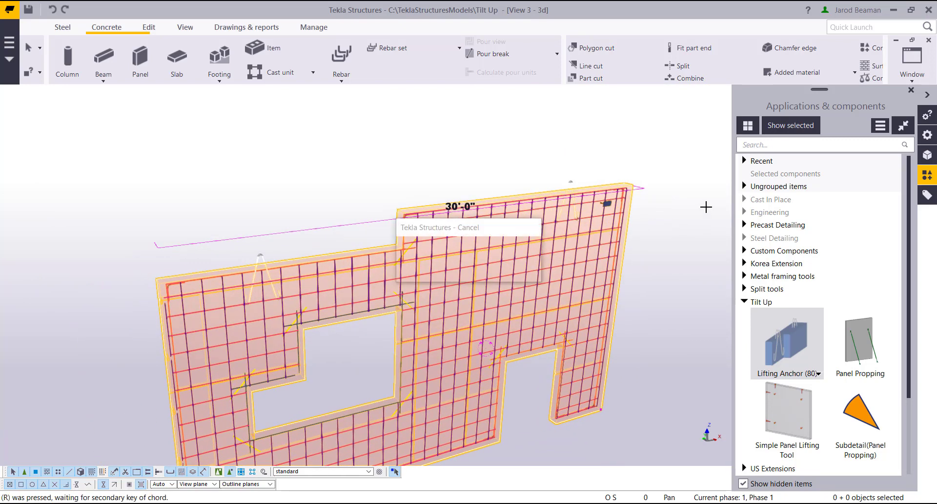
Step: Apply the Subdetail(Panel Propping) component to the wall panel for its props
{"action": "left_click", "coordinate": [852, 421]}
{"action": "left_click", "coordinate": [436, 326]}
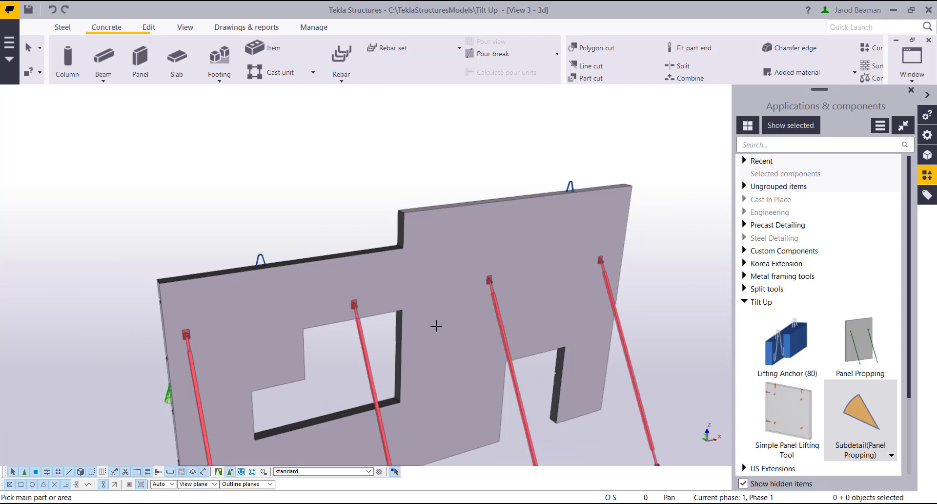
{"action": "middle_click_drag", "start_coordinate": [436, 325], "coordinate": [382, 463]}
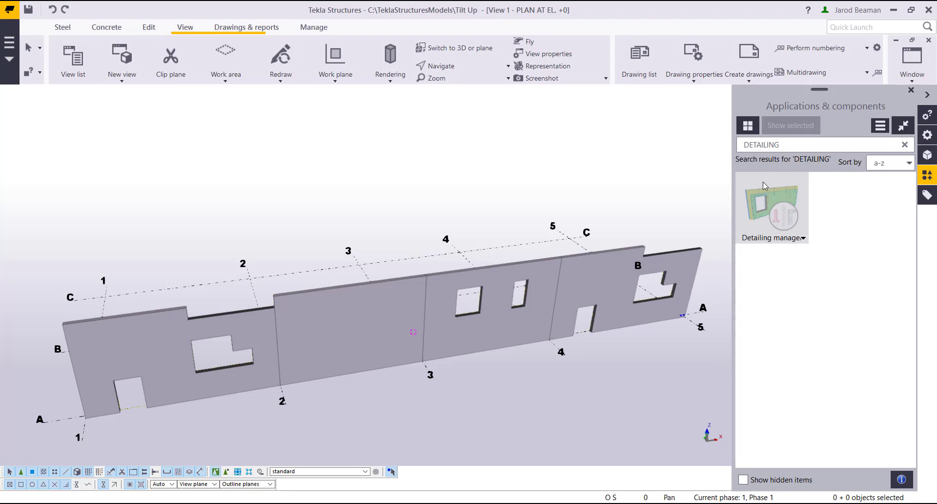
Step: Open the Detailing manager component and load its saved Tilt Wall settings
{"action": "left_click", "coordinate": [771, 206]}
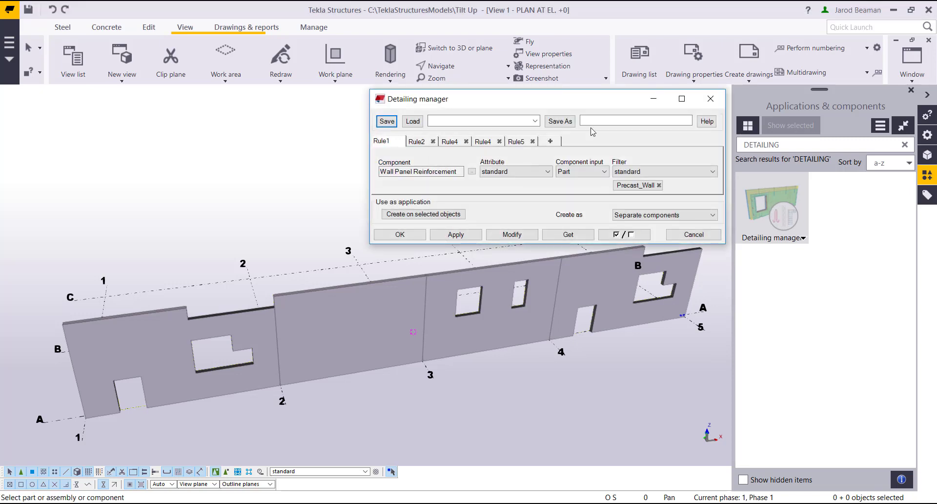
{"action": "left_click_drag", "start_coordinate": [549, 107], "coordinate": [201, 109]}
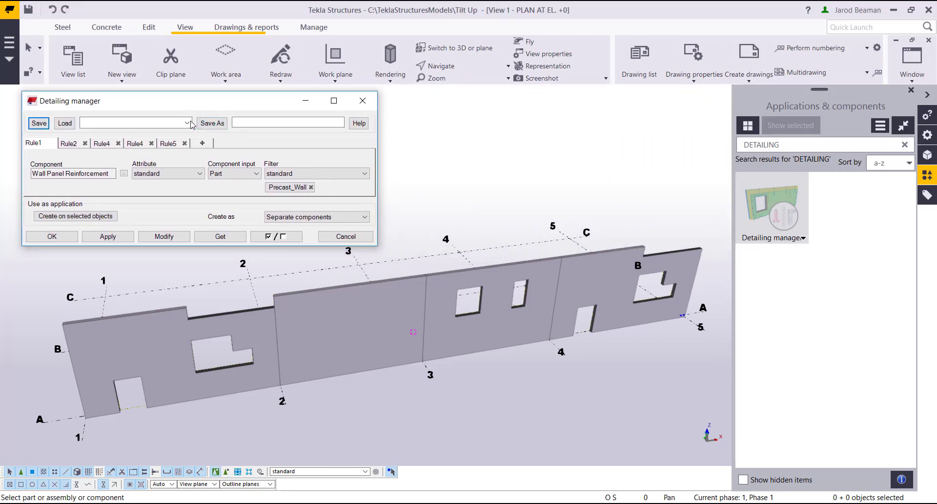
{"action": "left_click", "coordinate": [189, 123]}
{"action": "left_click", "coordinate": [176, 132]}
{"action": "left_click", "coordinate": [73, 126]}
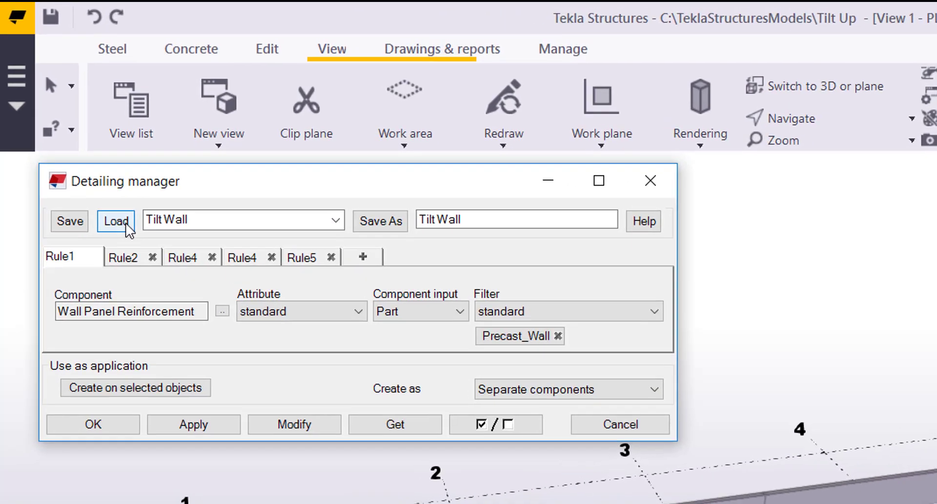
Step: Examine the component, attribute and filter assigned to each rule of the Tilt Wall detailing settings
{"action": "left_click_drag", "start_coordinate": [222, 196], "coordinate": [210, 192]}
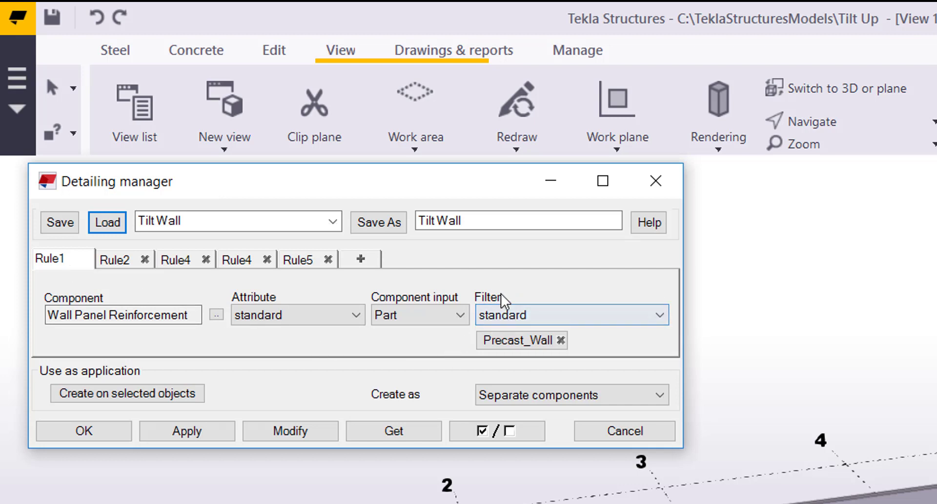
{"action": "left_click", "coordinate": [119, 263]}
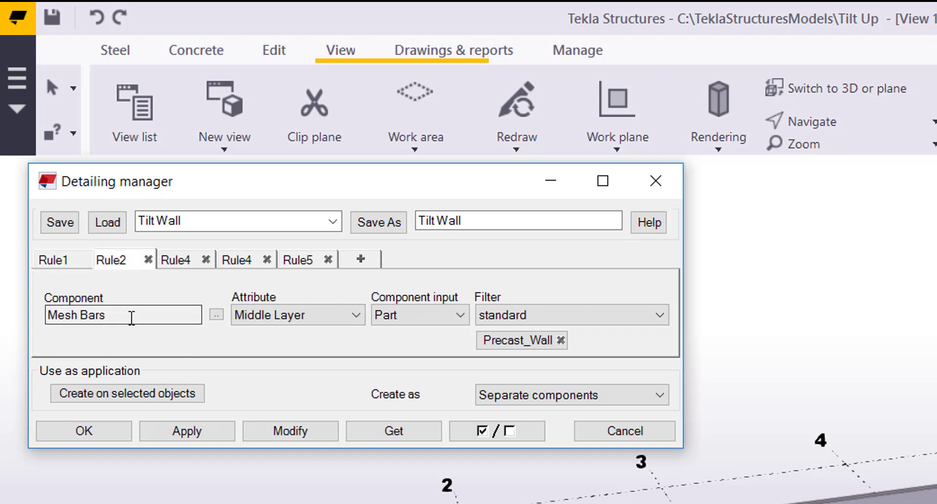
{"action": "triple_click", "coordinate": [86, 313]}
{"action": "left_click", "coordinate": [148, 313]}
{"action": "left_click", "coordinate": [176, 265]}
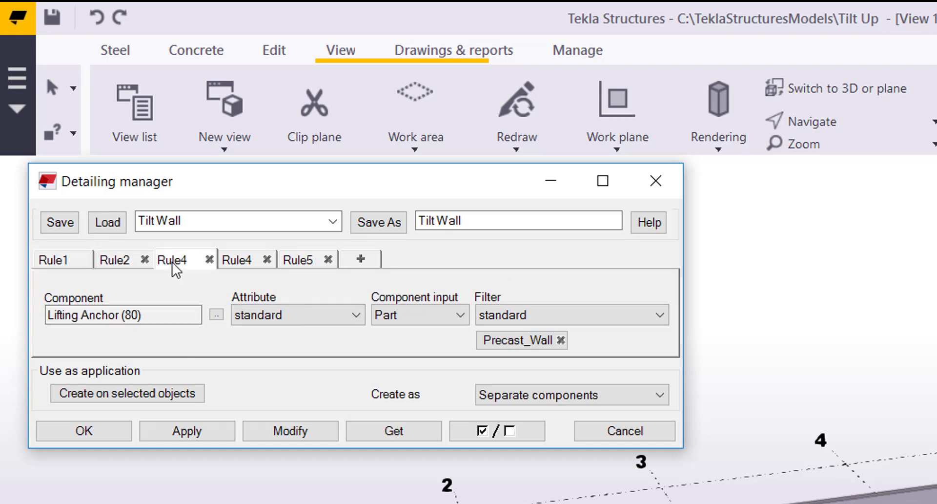
{"action": "left_click", "coordinate": [234, 267]}
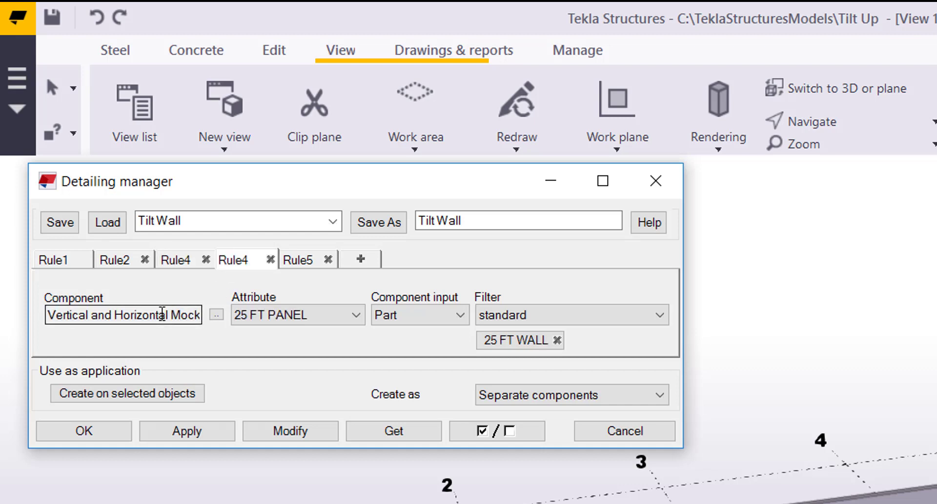
{"action": "left_click", "coordinate": [303, 263]}
{"action": "left_click", "coordinate": [245, 263]}
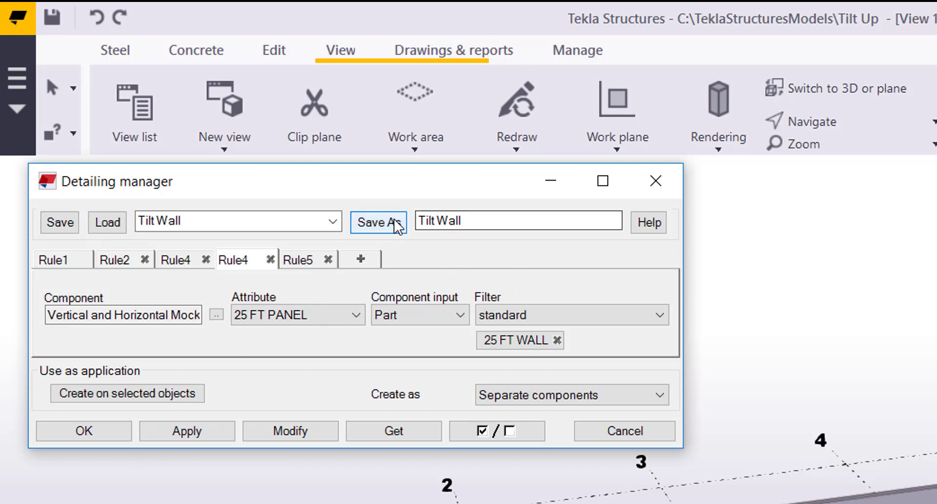
Step: Select all four wall panels and create the Tilt Wall detailing rules on them as separate components
{"action": "left_click", "coordinate": [393, 431]}
{"action": "right_click", "coordinate": [773, 324]}
{"action": "left_click", "coordinate": [780, 324]}
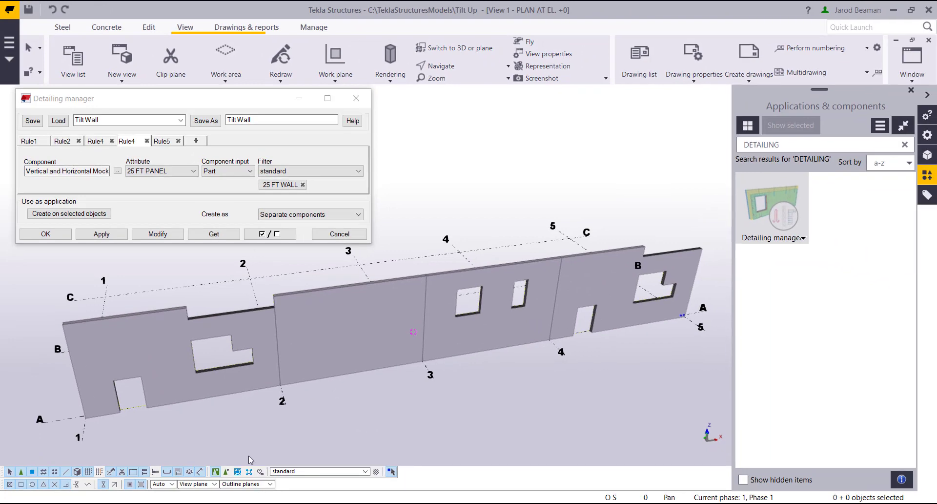
{"action": "left_click", "coordinate": [225, 471]}
{"action": "left_click", "coordinate": [539, 312]}
{"action": "left_click", "coordinate": [490, 326], "text": "ctrl"}
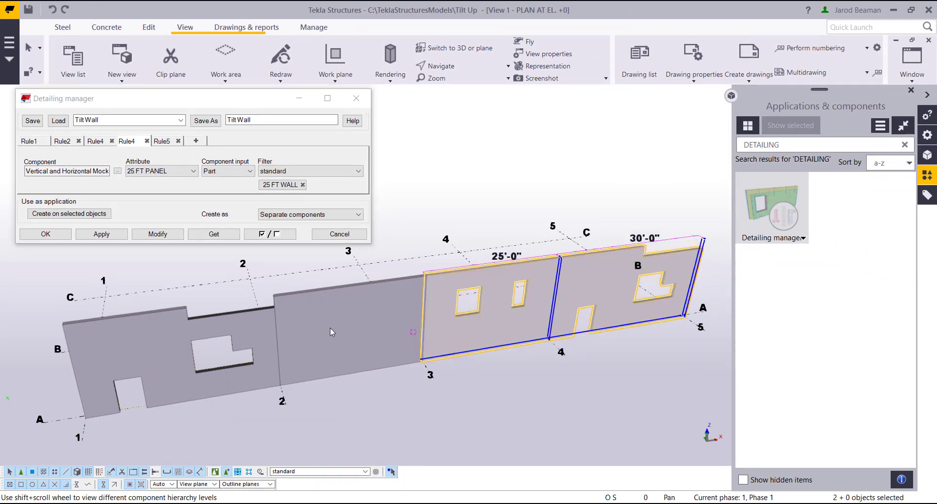
{"action": "left_click", "coordinate": [288, 325], "text": "ctrl"}
{"action": "left_click", "coordinate": [230, 330], "text": "ctrl"}
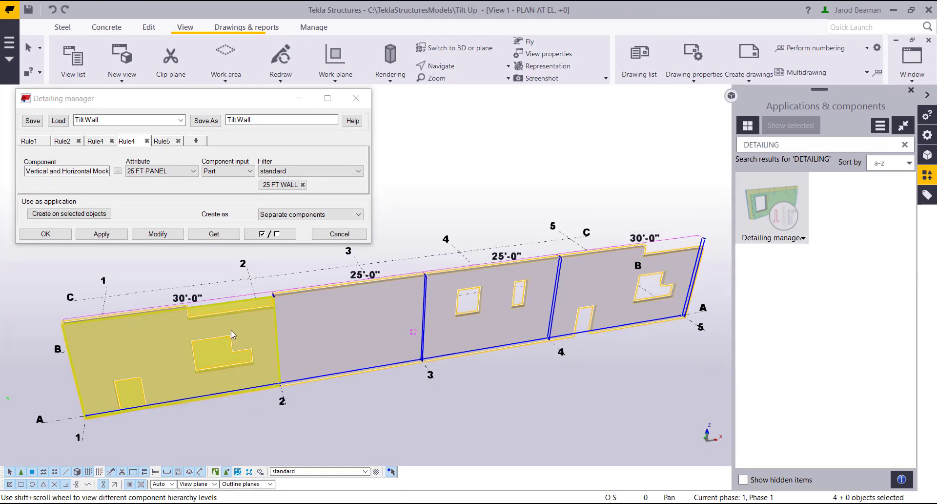
{"action": "left_click", "coordinate": [62, 215]}
{"action": "left_click", "coordinate": [97, 215]}
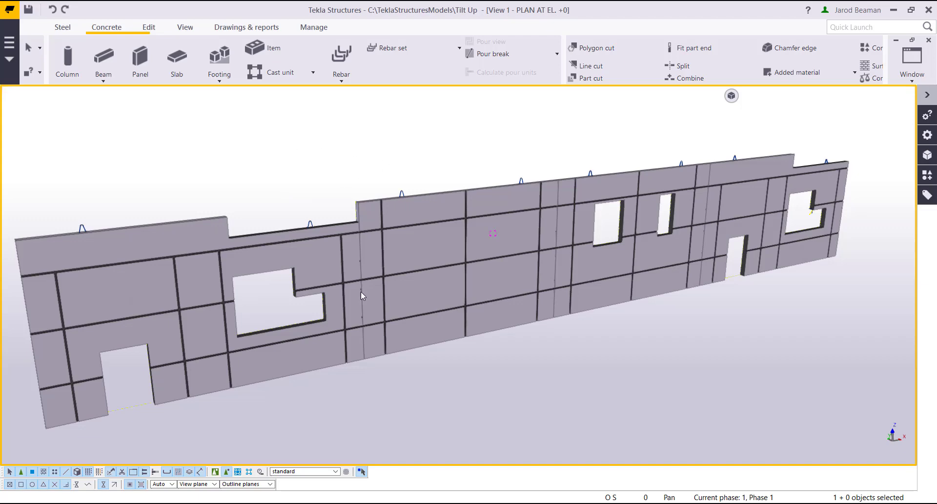
Step: Examine the generated reinforcement, lifting anchors and mock joints around the end panel's door opening
{"action": "middle_click_drag", "start_coordinate": [188, 389], "coordinate": [371, 367]}
{"action": "scroll", "coordinate": [303, 323], "scroll_direction": "up", "scroll_amount": 6}
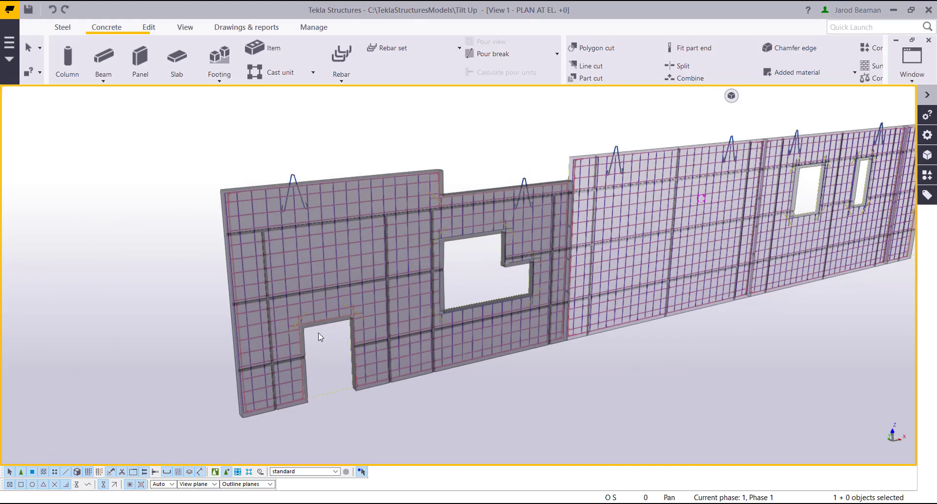
{"action": "scroll", "coordinate": [312, 308], "scroll_direction": "up", "scroll_amount": 2}
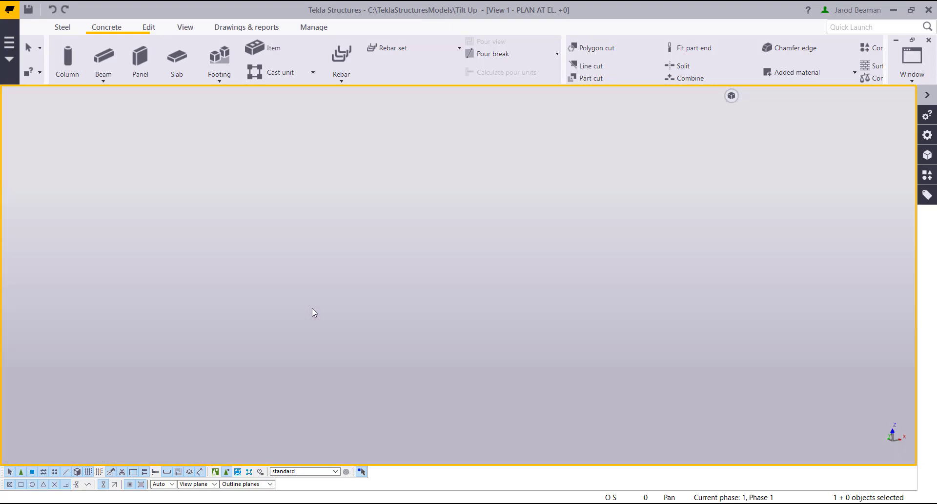
{"action": "scroll", "coordinate": [312, 309], "scroll_direction": "down", "scroll_amount": 2}
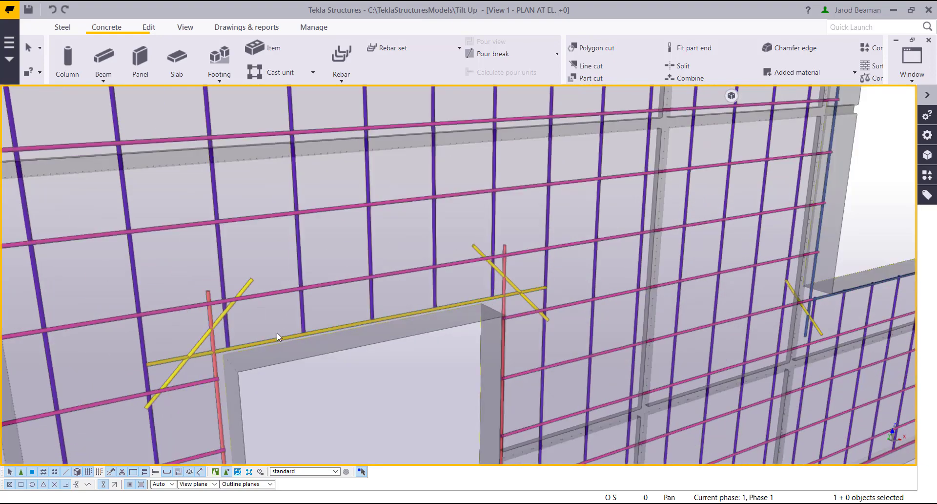
{"action": "scroll", "coordinate": [271, 336], "scroll_direction": "down", "scroll_amount": 5}
{"action": "scroll", "coordinate": [291, 321], "scroll_direction": "down", "scroll_amount": 2}
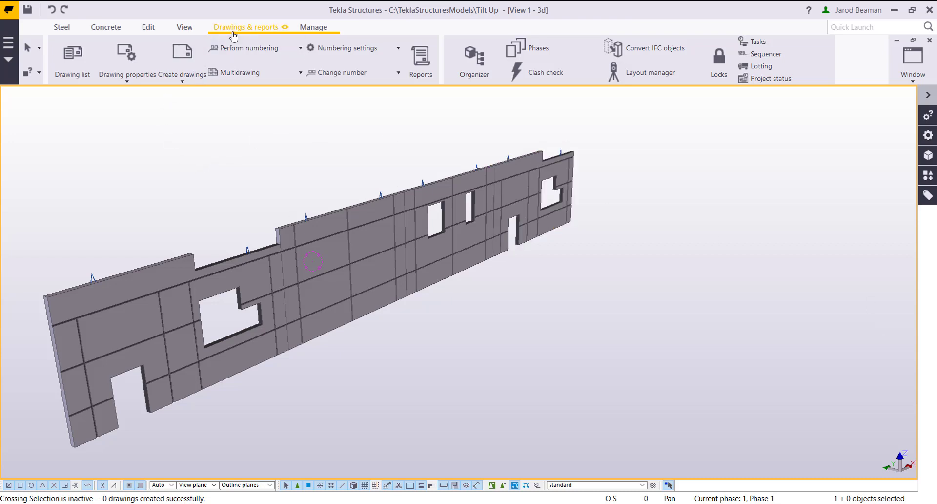
{"action": "left_click", "coordinate": [129, 80]}
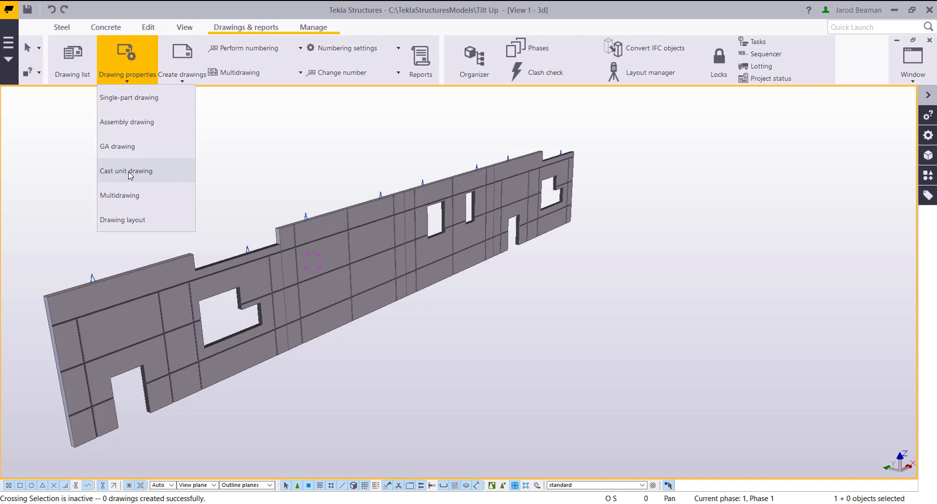
{"action": "left_click", "coordinate": [236, 152]}
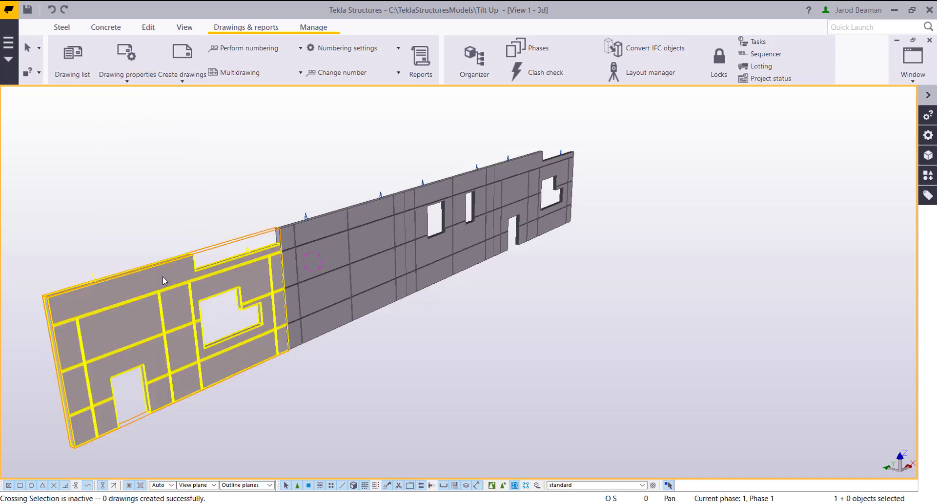
{"action": "left_click", "coordinate": [163, 276]}
{"action": "left_click", "coordinate": [528, 186]}
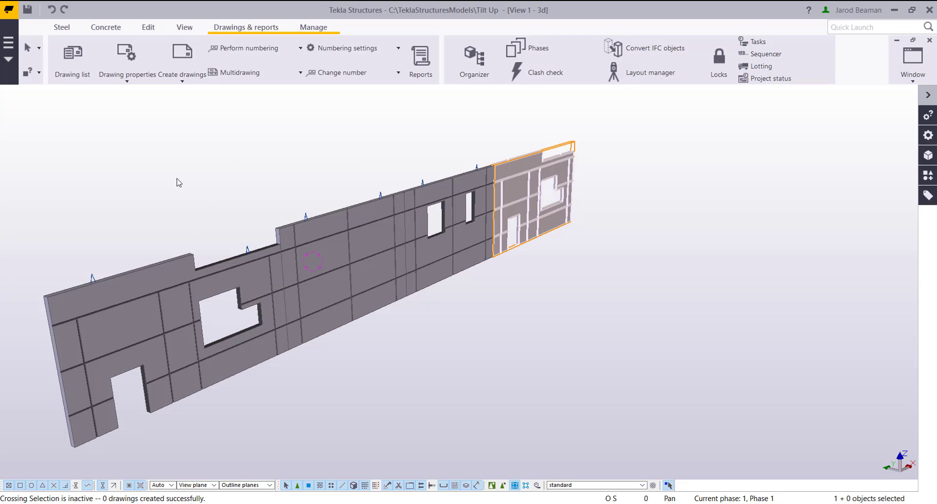
{"action": "left_click", "coordinate": [242, 181]}
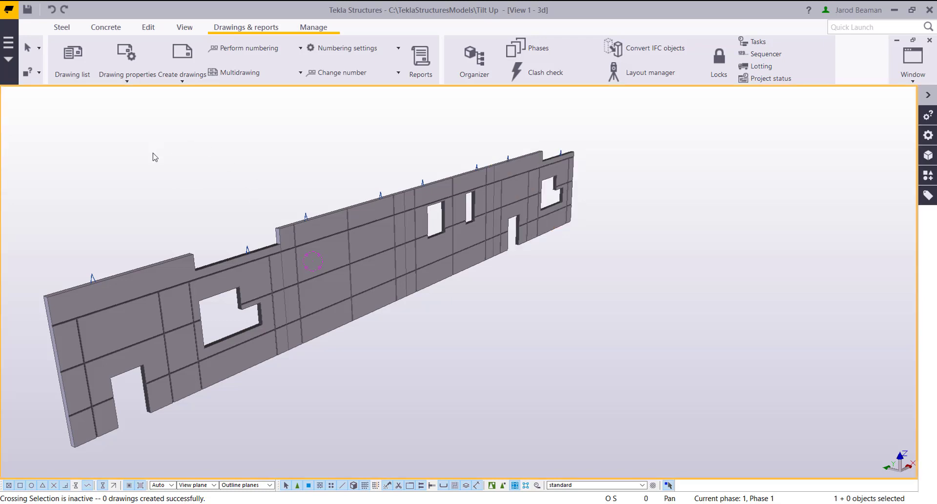
{"action": "left_click", "coordinate": [177, 272]}
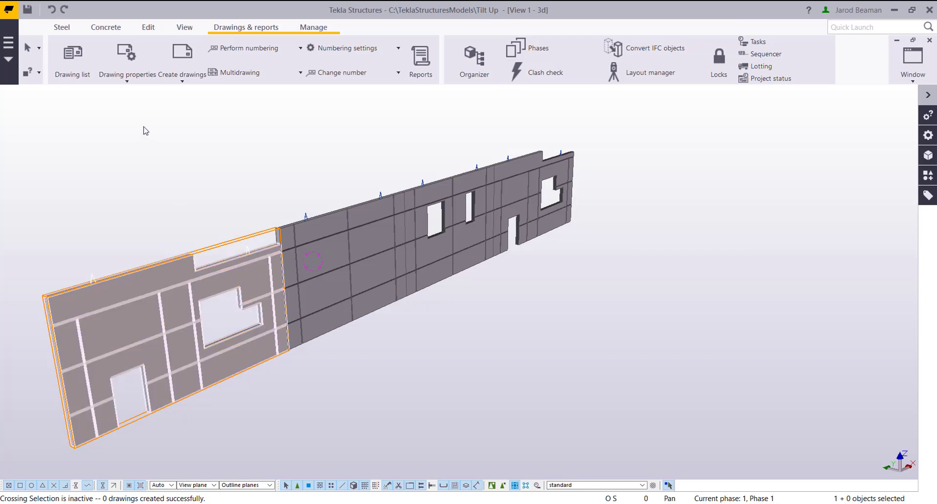
{"action": "left_click", "coordinate": [127, 81]}
{"action": "left_click", "coordinate": [128, 82]}
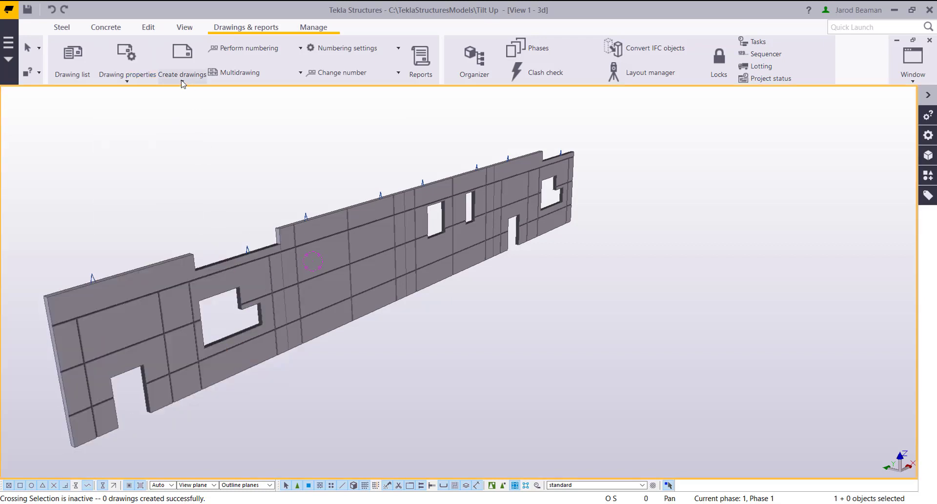
Step: Select the end wall panel between grid lines 1 and 2 and open the cast unit drawing properties
{"action": "left_click", "coordinate": [166, 263]}
{"action": "left_click", "coordinate": [127, 78]}
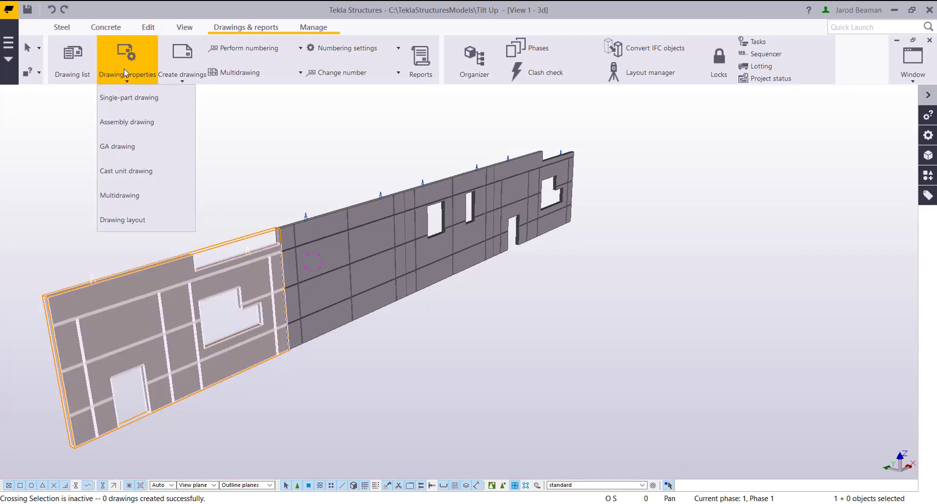
{"action": "left_click", "coordinate": [132, 170]}
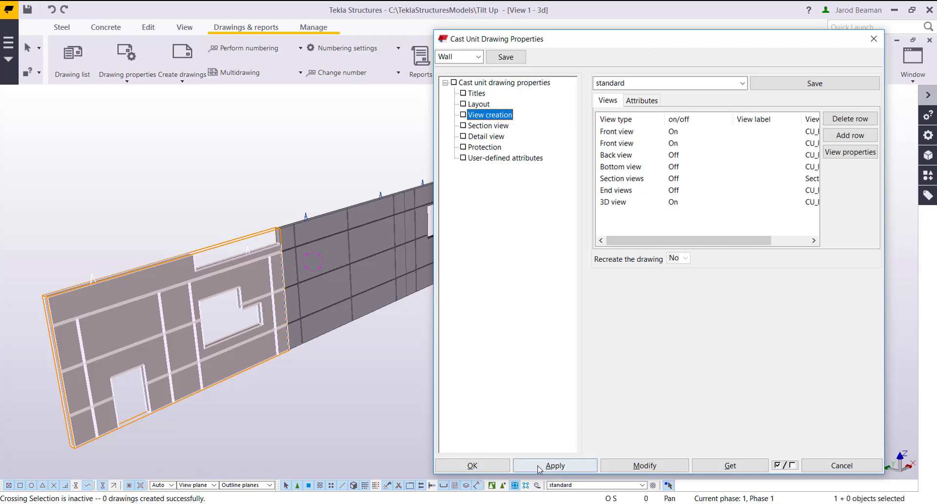
Step: Accept the Wall drawing properties and create a cast unit drawing of the selected end wall panel
{"action": "left_click", "coordinate": [469, 465]}
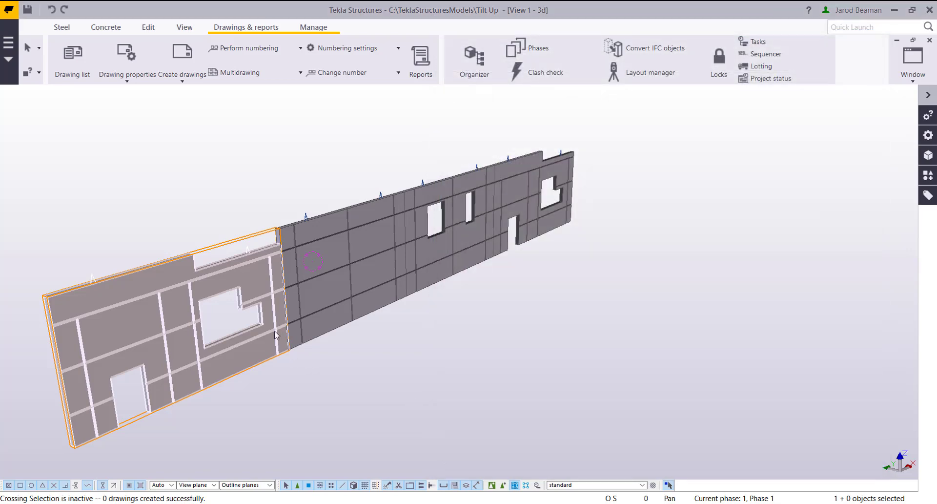
{"action": "right_click", "coordinate": [234, 281]}
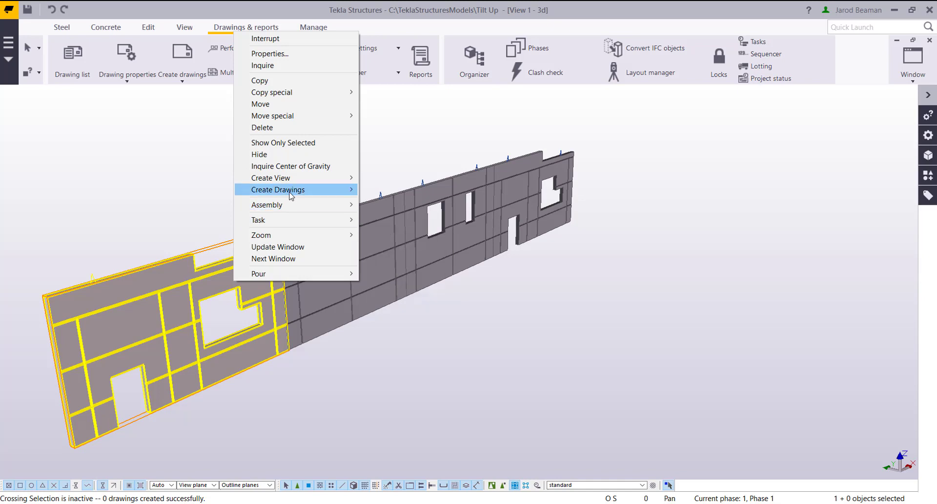
{"action": "mouse_move", "coordinate": [310, 196]}
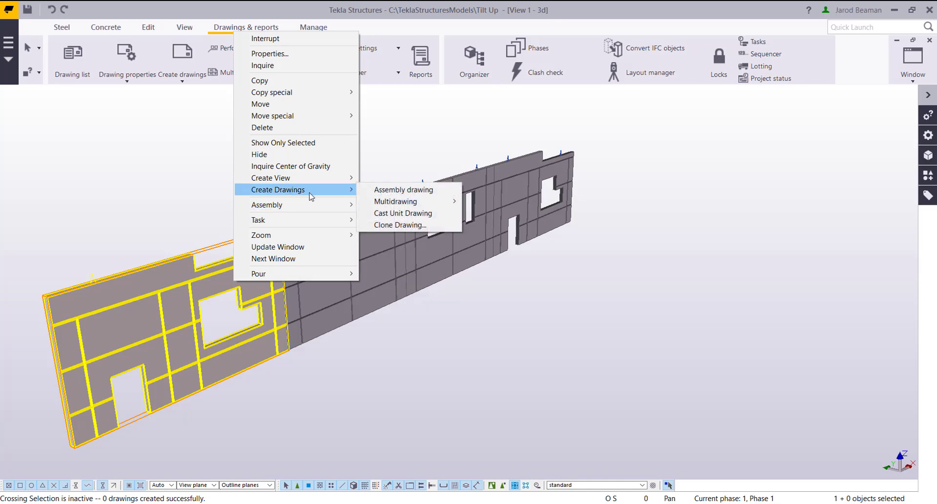
{"action": "left_click", "coordinate": [382, 213]}
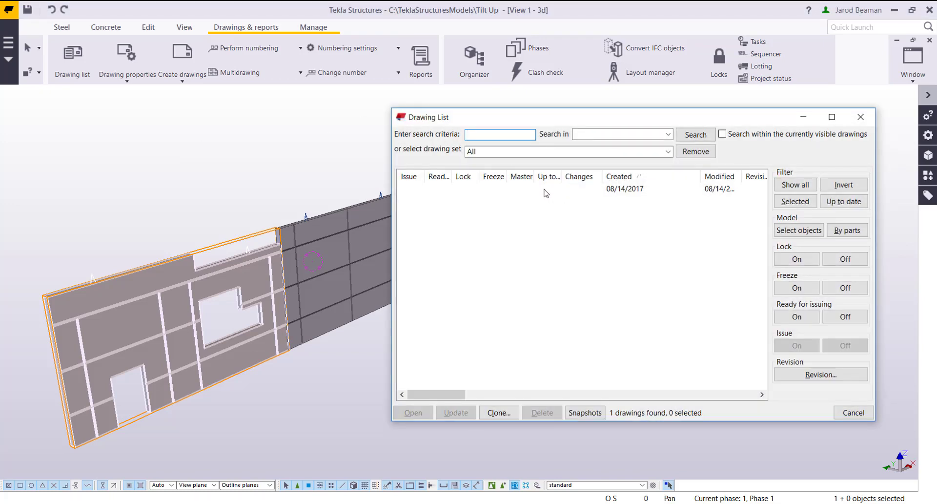
Step: Open the new wall panel drawing from the drawing list and close the list
{"action": "right_click", "coordinate": [531, 194]}
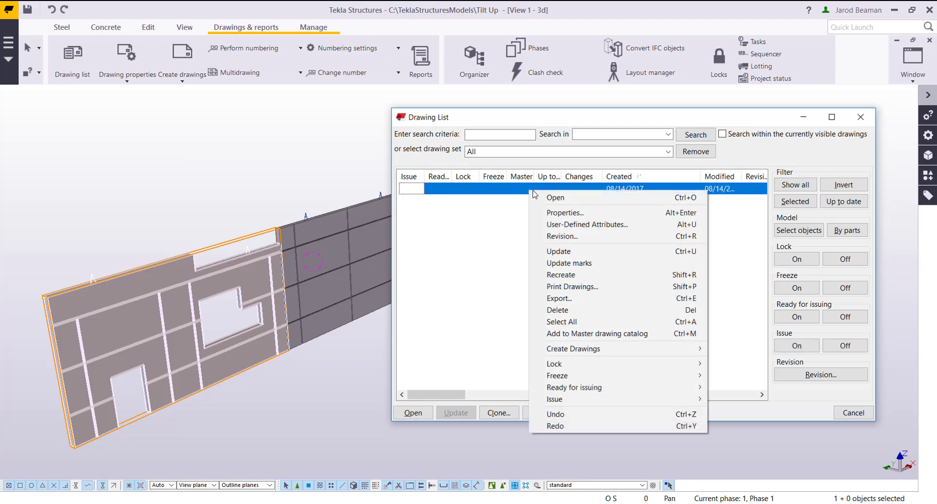
{"action": "left_click", "coordinate": [536, 198]}
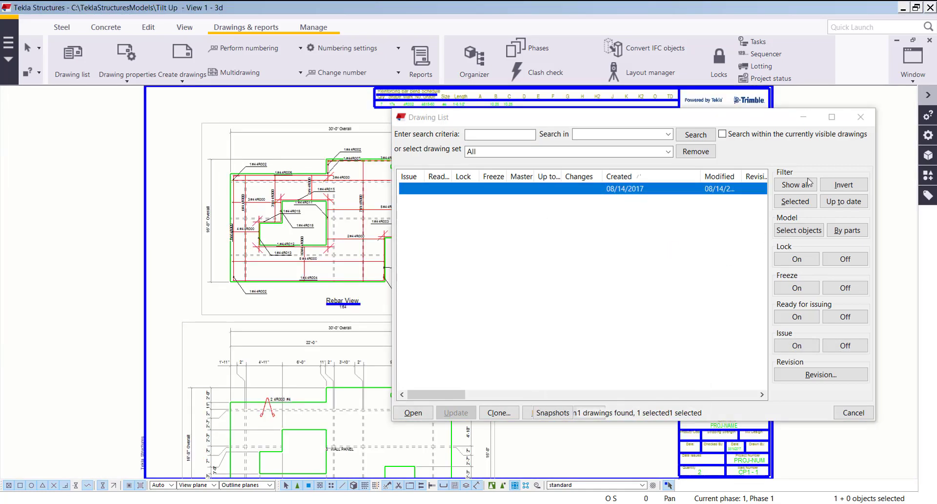
{"action": "left_click", "coordinate": [861, 117]}
Step: Examine the Rebar View, Form View and Isometric View of the wall panel drawing
{"action": "scroll", "coordinate": [418, 227], "scroll_direction": "up", "scroll_amount": 3}
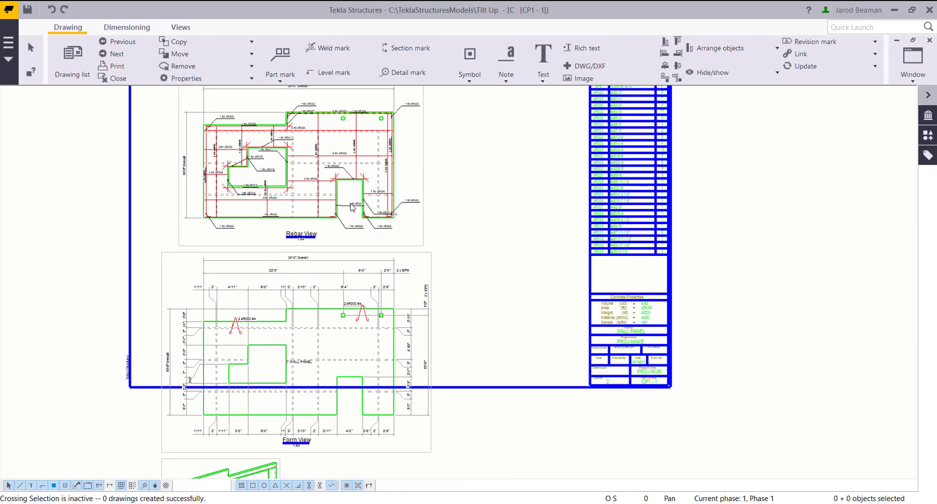
{"action": "scroll", "coordinate": [310, 147], "scroll_direction": "up", "scroll_amount": 3}
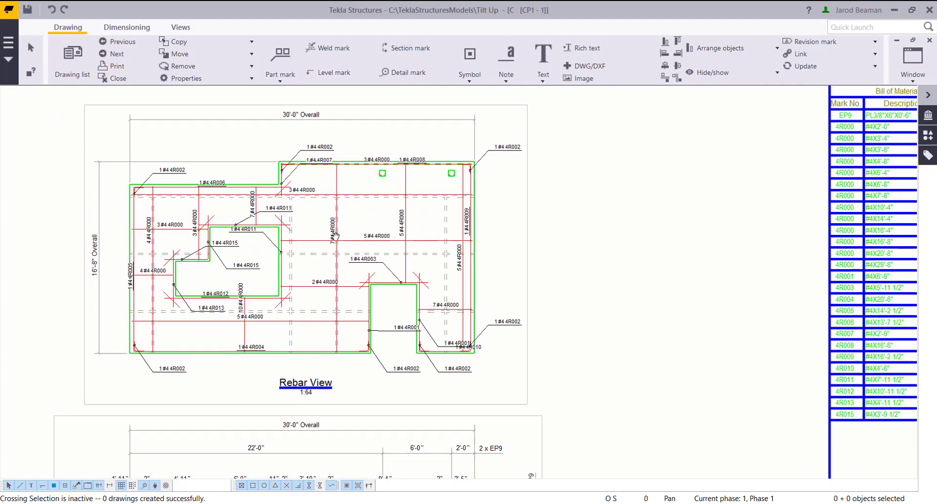
{"action": "scroll", "coordinate": [315, 363], "scroll_direction": "down", "scroll_amount": 2}
{"action": "middle_click_drag", "start_coordinate": [333, 361], "coordinate": [333, 186]}
{"action": "scroll", "coordinate": [333, 186], "scroll_direction": "down", "scroll_amount": 2}
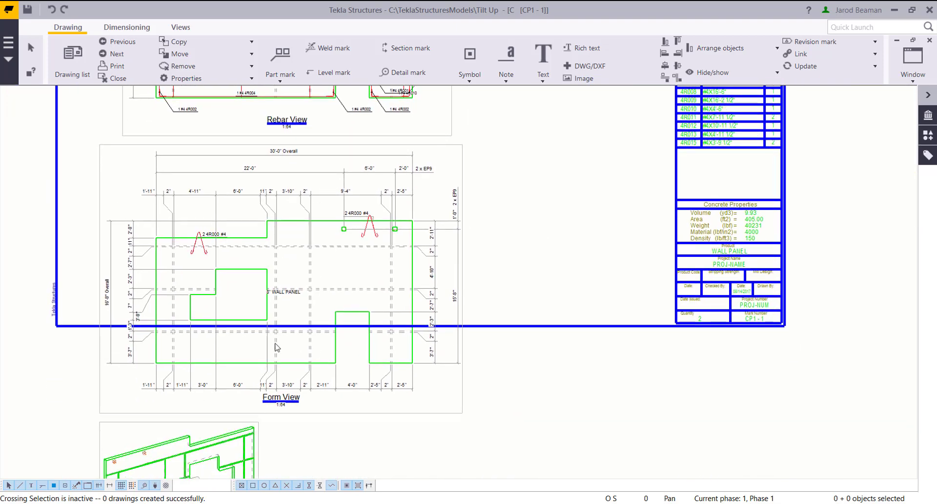
{"action": "scroll", "coordinate": [274, 361], "scroll_direction": "up", "scroll_amount": 2}
{"action": "scroll", "coordinate": [281, 239], "scroll_direction": "down", "scroll_amount": 1}
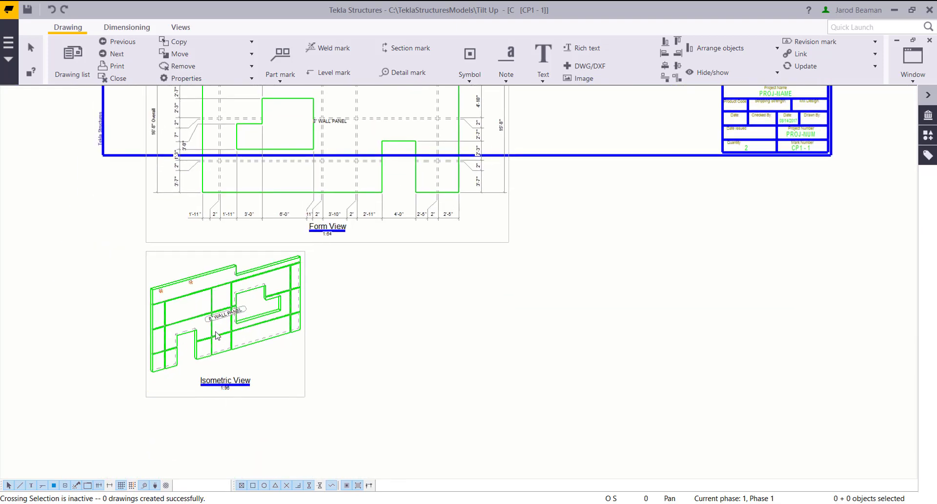
{"action": "scroll", "coordinate": [240, 326], "scroll_direction": "up", "scroll_amount": 2}
{"action": "scroll", "coordinate": [240, 326], "scroll_direction": "down", "scroll_amount": 3}
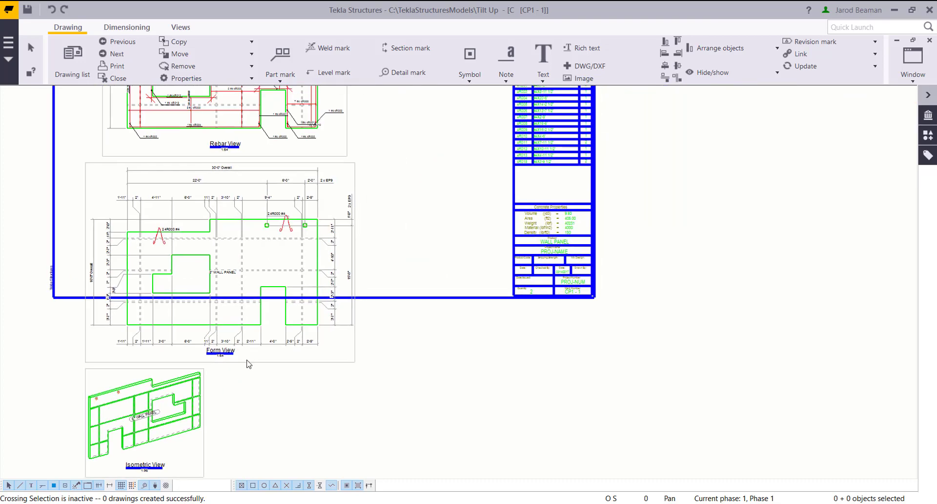
Step: Arrange the views inside the sheet: Form View beside the title block, Rebar View in the upper-left corner, Isometric View below it
{"action": "left_click", "coordinate": [247, 361]}
{"action": "mouse_move", "coordinate": [244, 364]}
{"action": "left_mouse_down"}
{"action": "mouse_move", "coordinate": [314, 311]}
{"action": "mouse_move", "coordinate": [397, 290]}
{"action": "left_mouse_up"}
{"action": "mouse_move", "coordinate": [234, 185]}
{"action": "middle_mouse_down"}
{"action": "mouse_move", "coordinate": [273, 262]}
{"action": "mouse_move", "coordinate": [334, 299]}
{"action": "middle_mouse_up"}
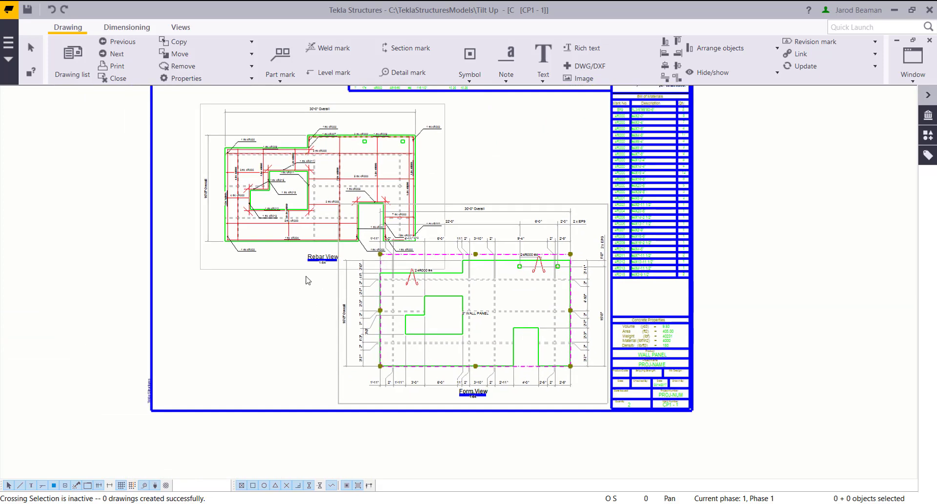
{"action": "left_click_drag", "start_coordinate": [300, 275], "coordinate": [255, 250]}
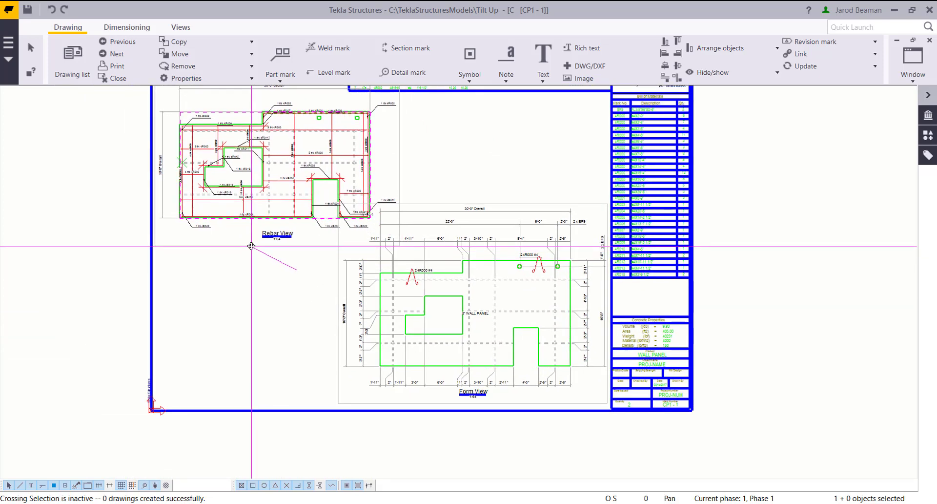
{"action": "middle_click_drag", "start_coordinate": [291, 438], "coordinate": [244, 303]}
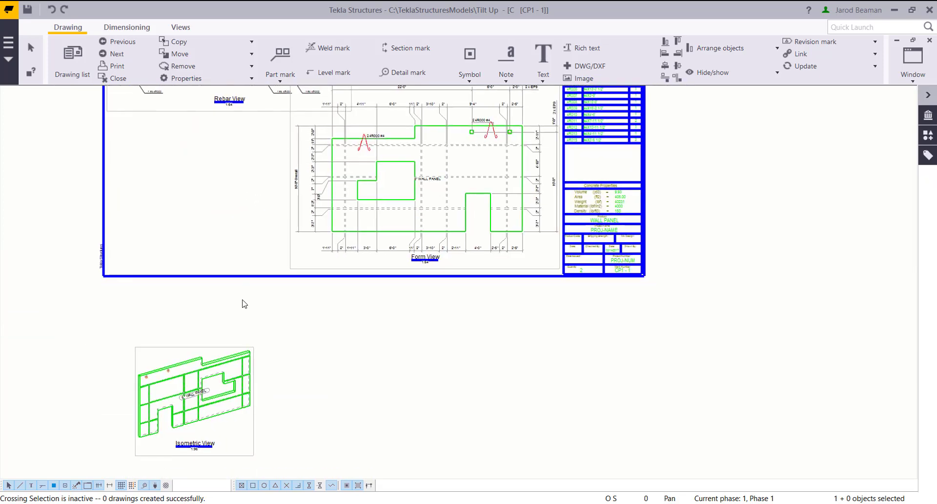
{"action": "left_click", "coordinate": [222, 351]}
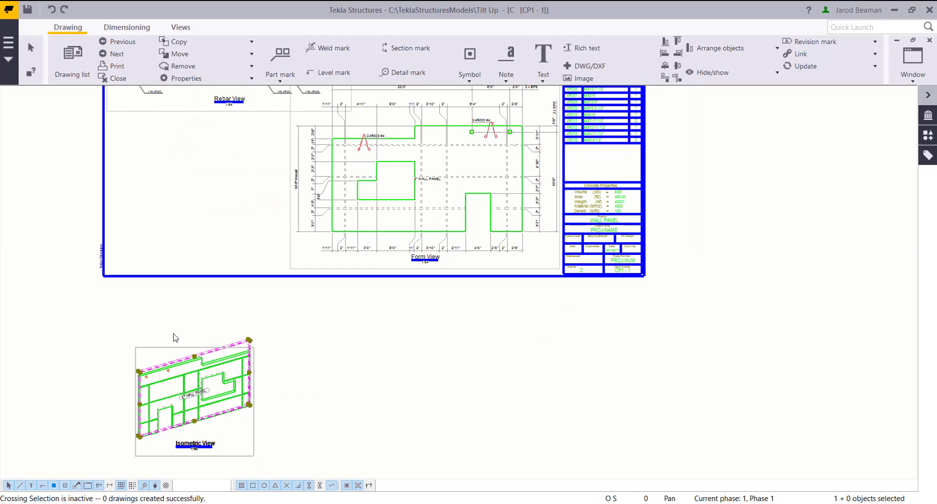
{"action": "left_click_drag", "start_coordinate": [175, 336], "coordinate": [166, 147]}
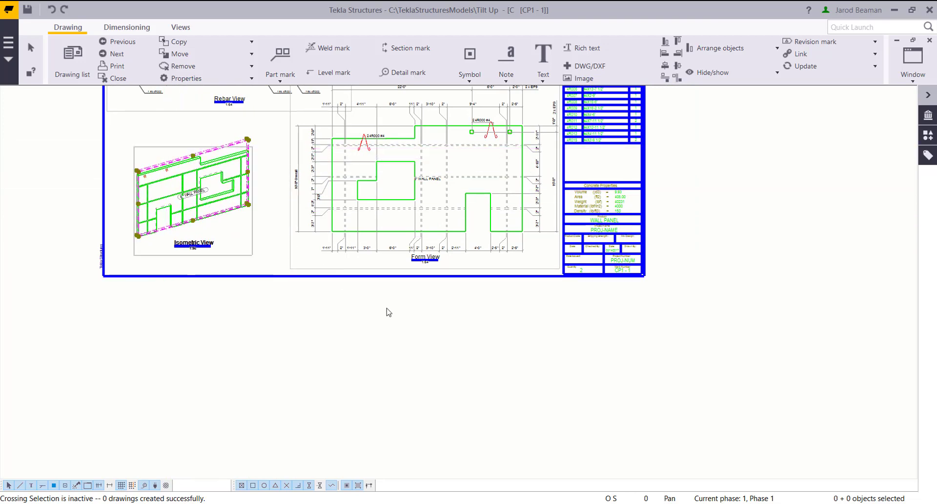
{"action": "middle_click_drag", "start_coordinate": [385, 313], "coordinate": [440, 460]}
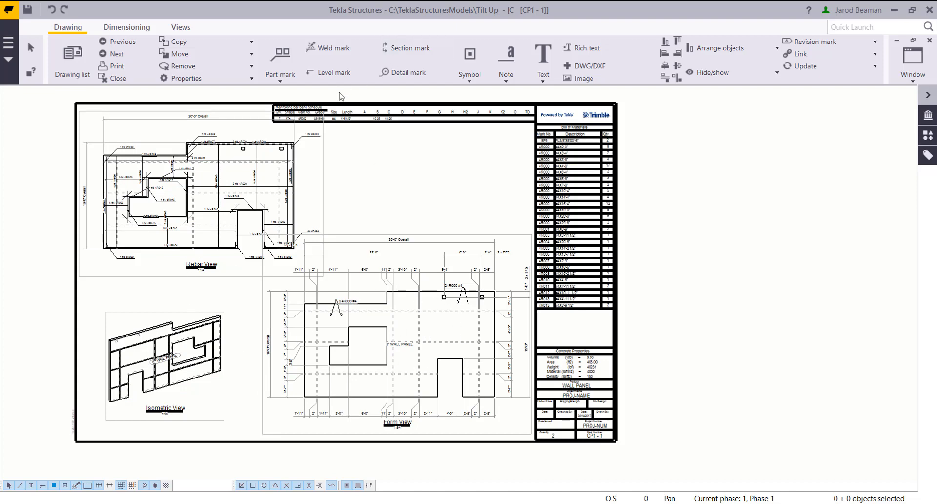
Step: Examine the reinforcing bar bend schedule, bill of materials, concrete properties and title block of the drawing
{"action": "scroll", "coordinate": [382, 109], "scroll_direction": "up", "scroll_amount": 5}
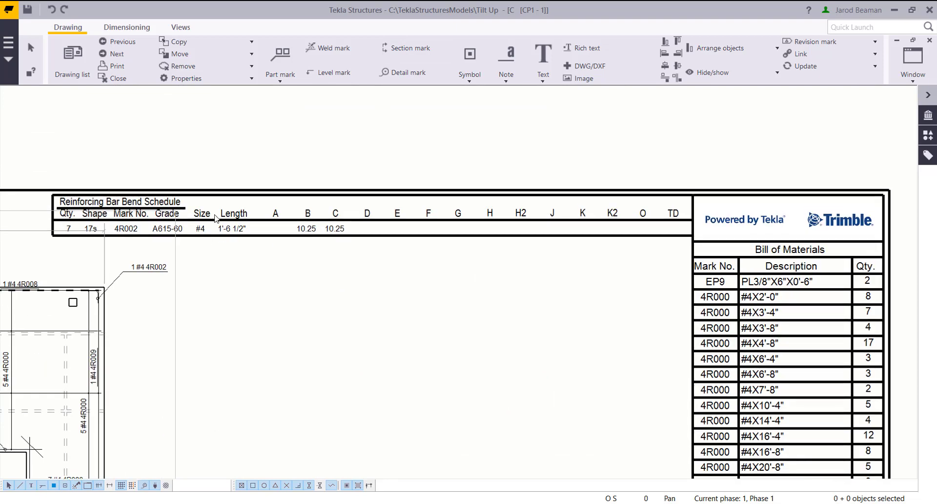
{"action": "scroll", "coordinate": [610, 310], "scroll_direction": "down", "scroll_amount": 2}
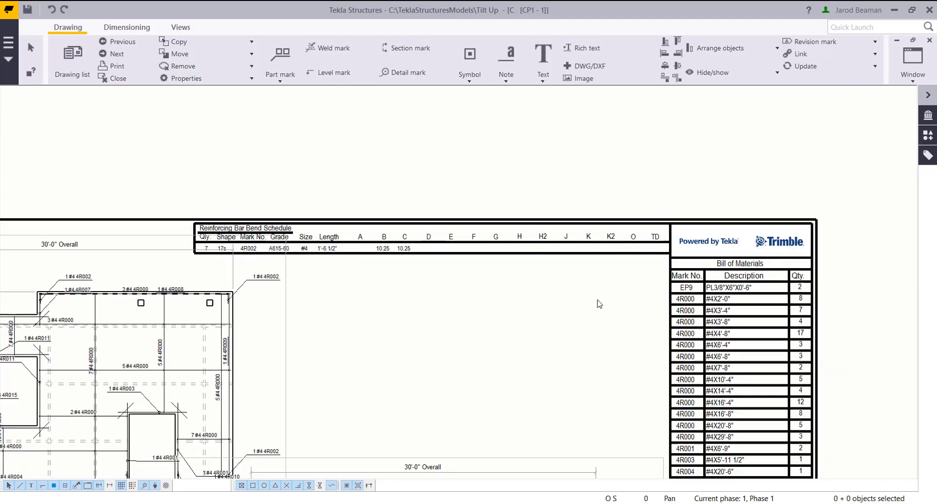
{"action": "middle_click_drag", "start_coordinate": [784, 323], "coordinate": [584, 196]}
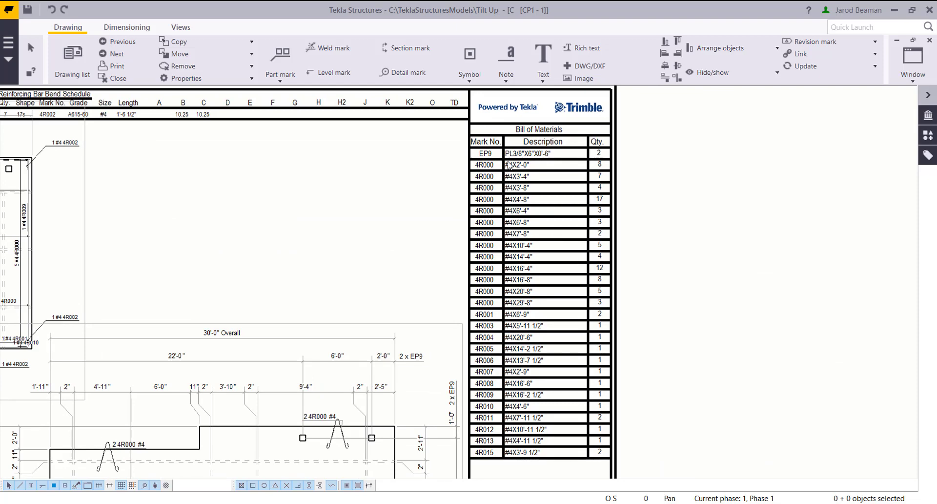
{"action": "scroll", "coordinate": [508, 165], "scroll_direction": "up", "scroll_amount": 2}
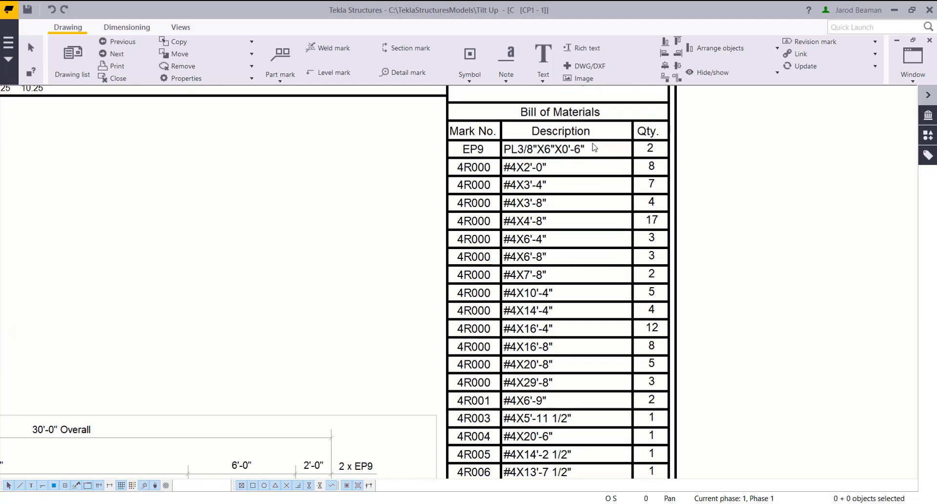
{"action": "scroll", "coordinate": [529, 172], "scroll_direction": "down", "scroll_amount": 2}
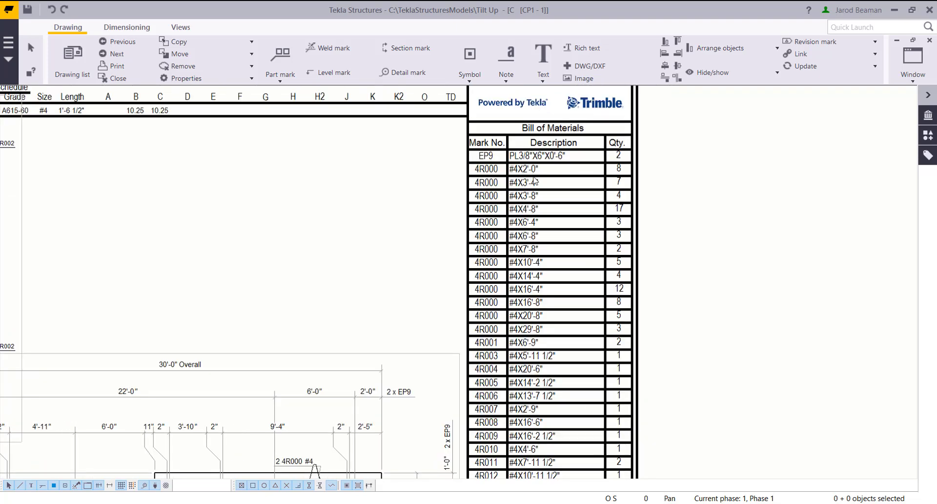
{"action": "middle_click_drag", "start_coordinate": [536, 442], "coordinate": [527, 178]}
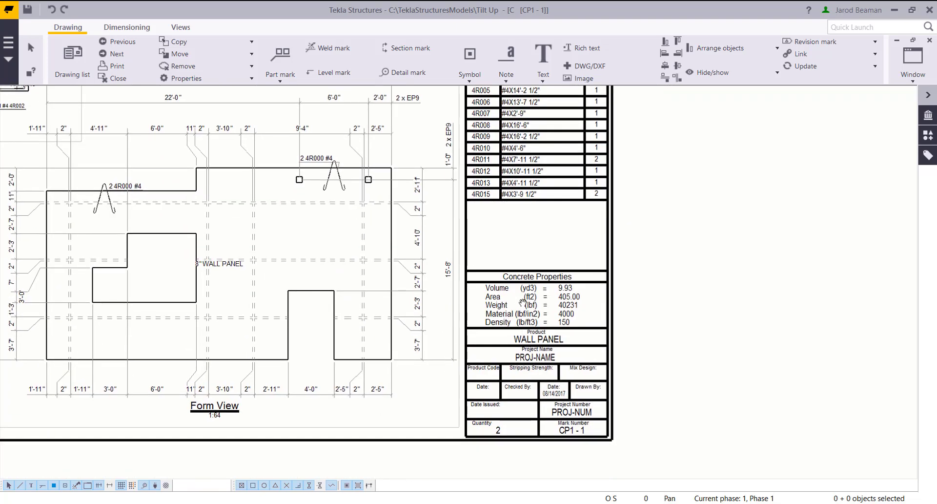
{"action": "middle_click_drag", "start_coordinate": [519, 299], "coordinate": [521, 250]}
{"action": "scroll", "coordinate": [563, 262], "scroll_direction": "up", "scroll_amount": 2}
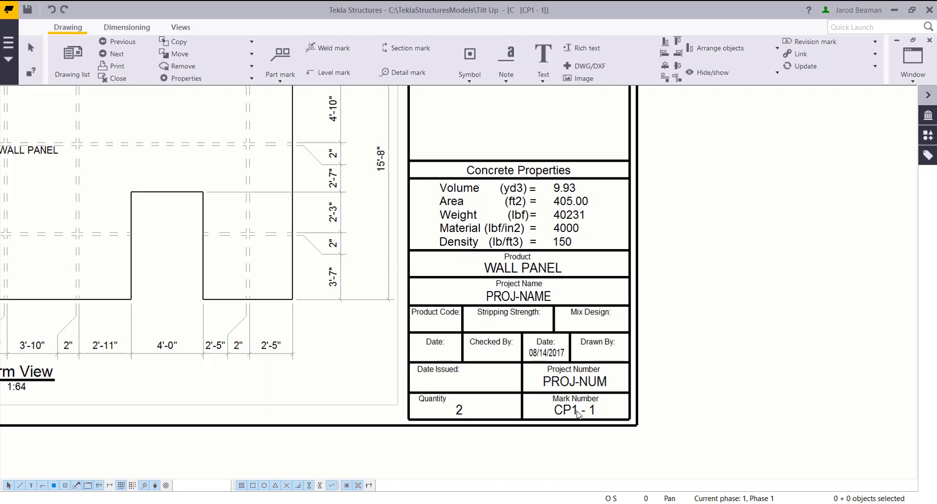
{"action": "scroll", "coordinate": [471, 335], "scroll_direction": "down", "scroll_amount": 4}
{"action": "scroll", "coordinate": [470, 334], "scroll_direction": "down", "scroll_amount": 3}
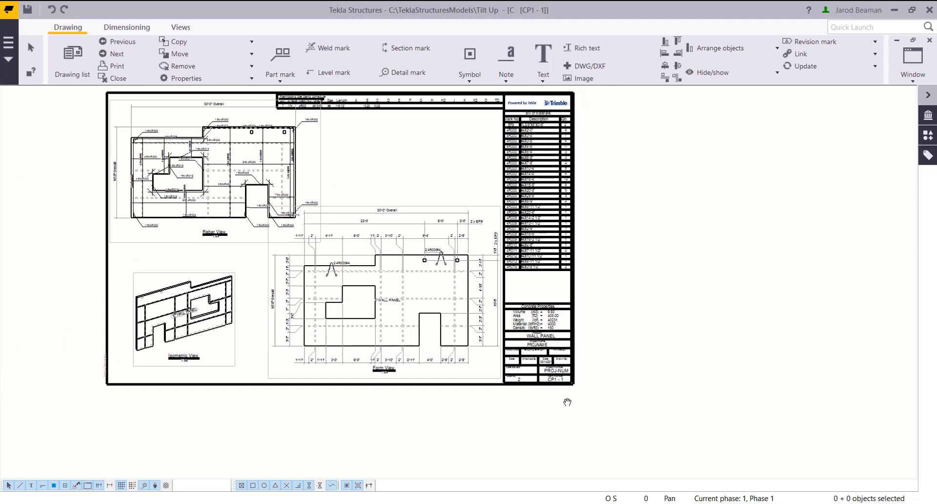
Step: Close the wall panel drawing and keep its changes
{"action": "left_click", "coordinate": [929, 41]}
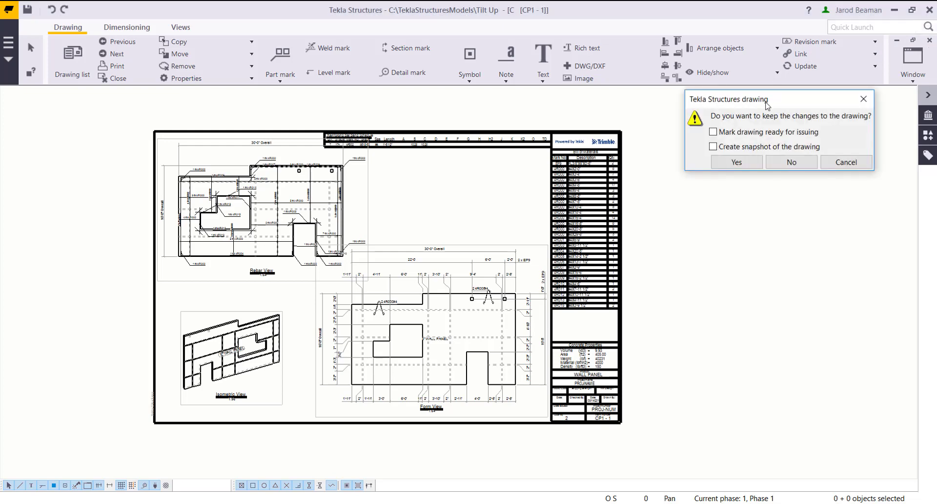
{"action": "left_click", "coordinate": [736, 164]}
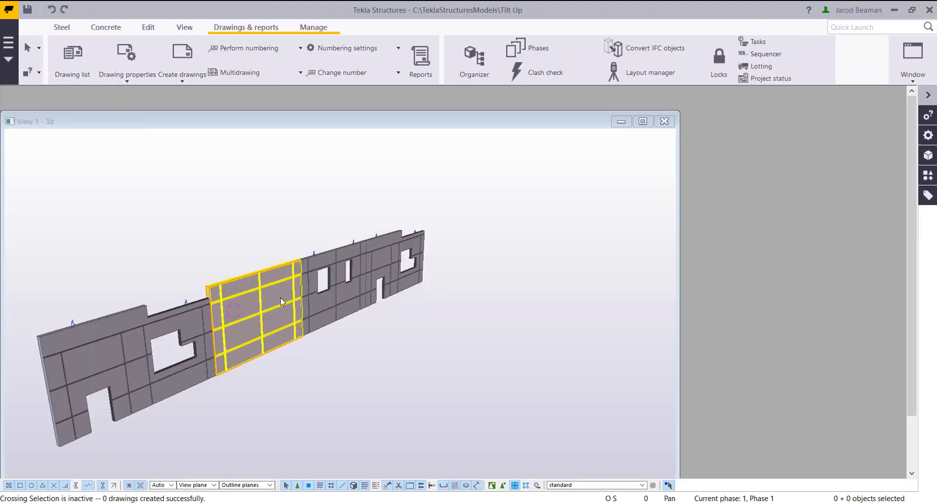
Step: Clone the existing panel drawing for the two middle wall panels, with Dimensions and Other marks set to Create
{"action": "left_click", "coordinate": [280, 297]}
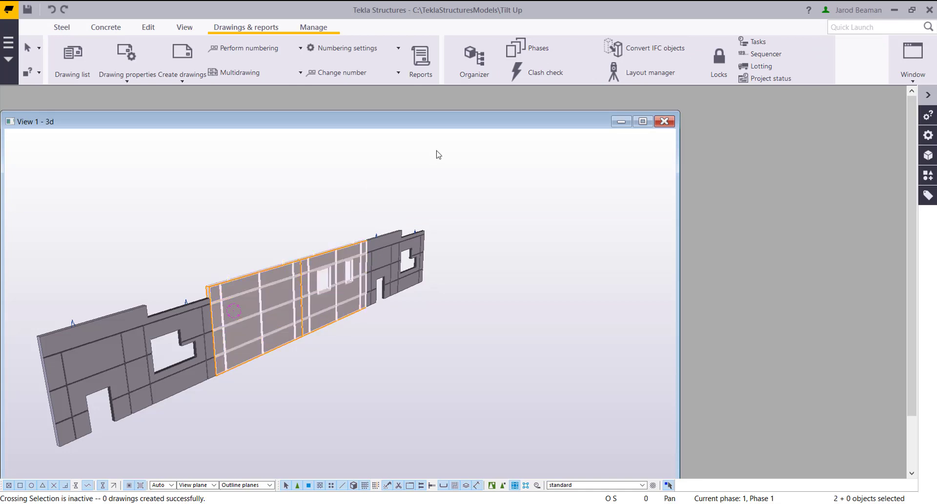
{"action": "key", "text": "ctrl+l"}
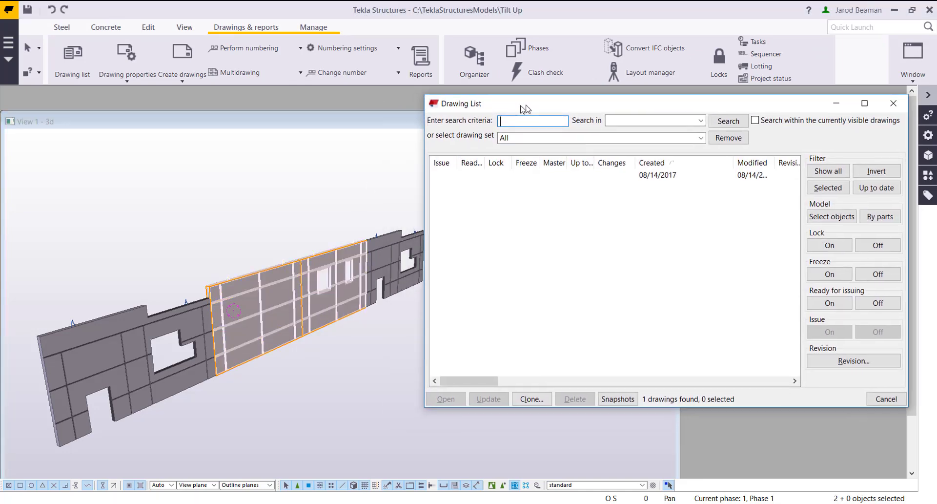
{"action": "left_click", "coordinate": [553, 171]}
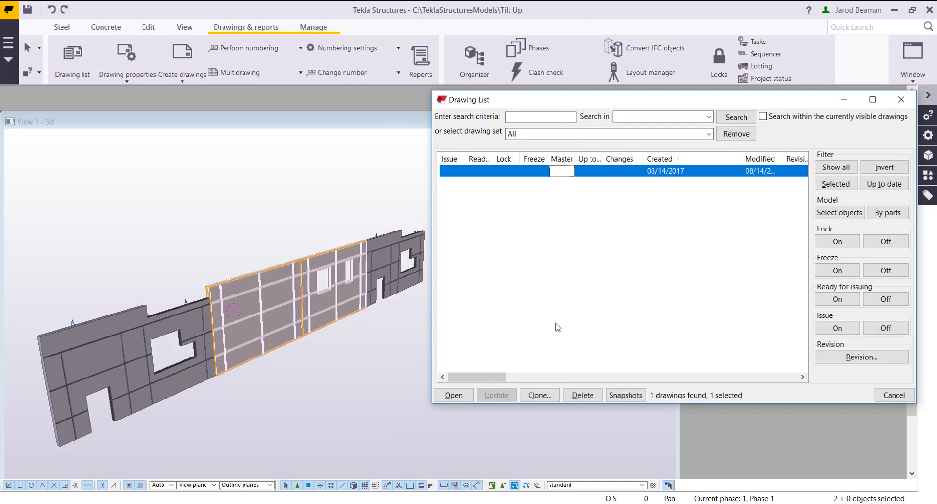
{"action": "left_click", "coordinate": [533, 395]}
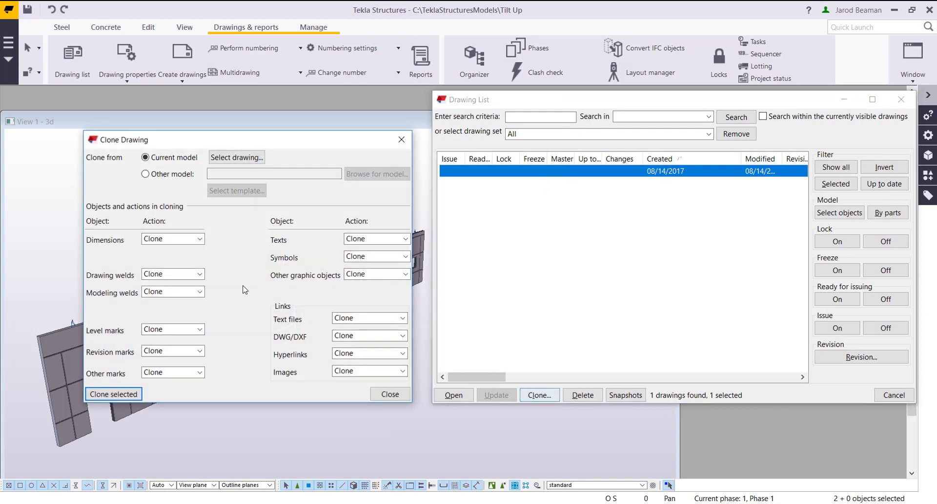
{"action": "left_click", "coordinate": [195, 244]}
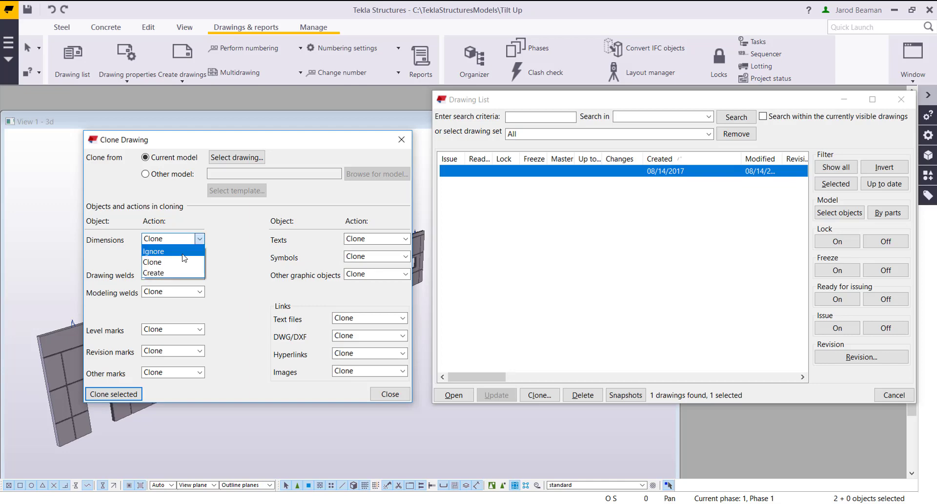
{"action": "left_click", "coordinate": [172, 273]}
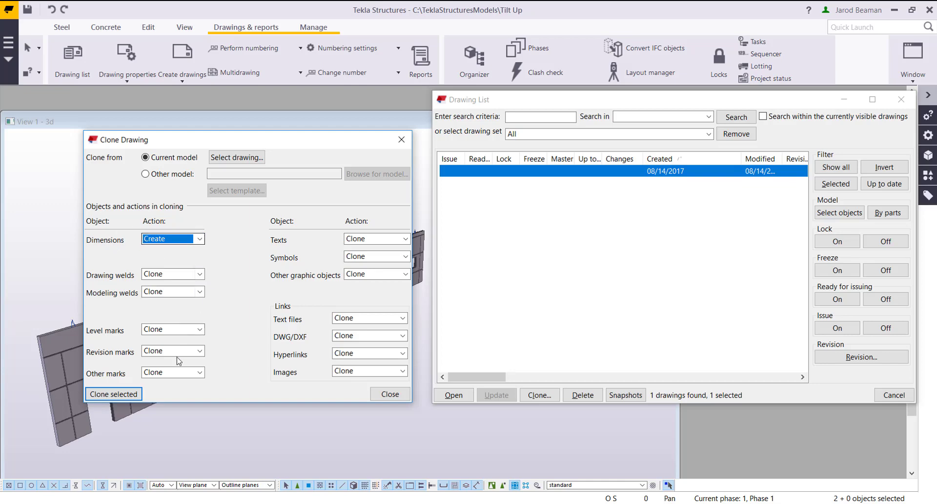
{"action": "left_click", "coordinate": [164, 373]}
{"action": "left_click", "coordinate": [165, 406]}
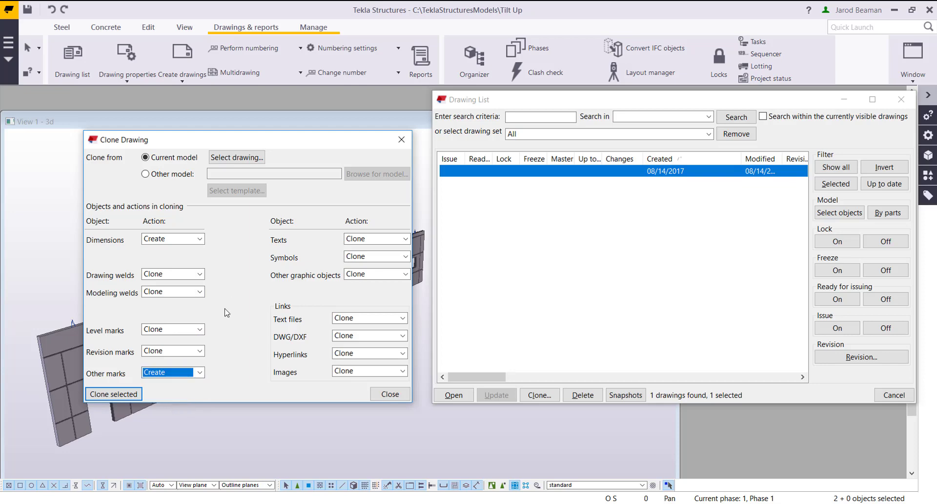
{"action": "left_click", "coordinate": [114, 393]}
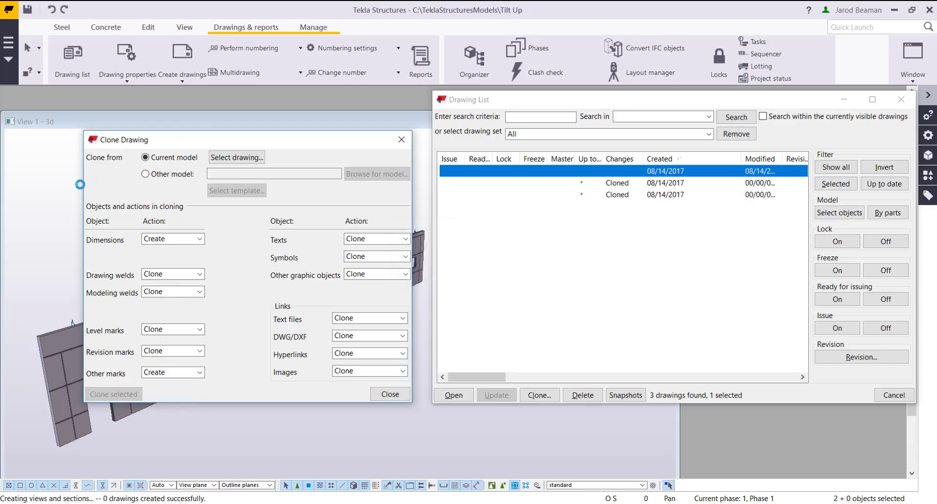
Step: Finish cloning and open the first of the two cloned panel drawings from the drawing list
{"action": "left_click", "coordinate": [400, 140]}
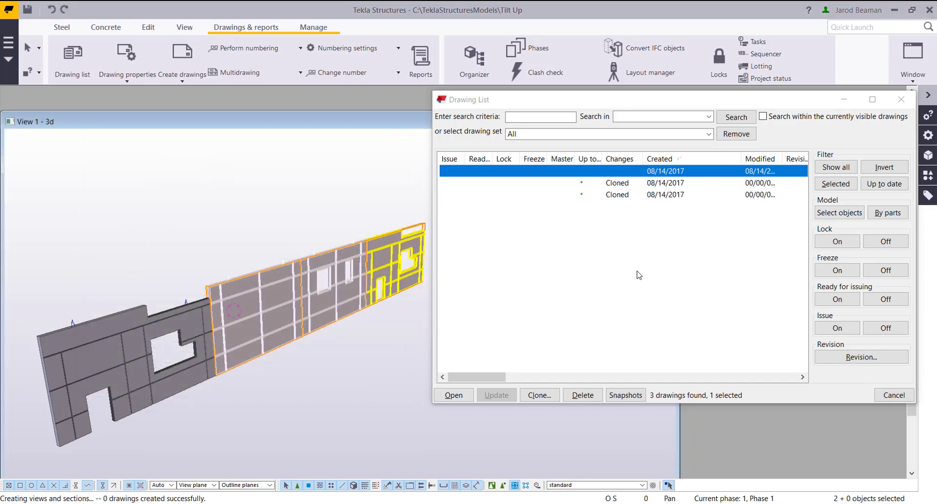
{"action": "left_click", "coordinate": [541, 185]}
{"action": "left_click", "coordinate": [537, 196]}
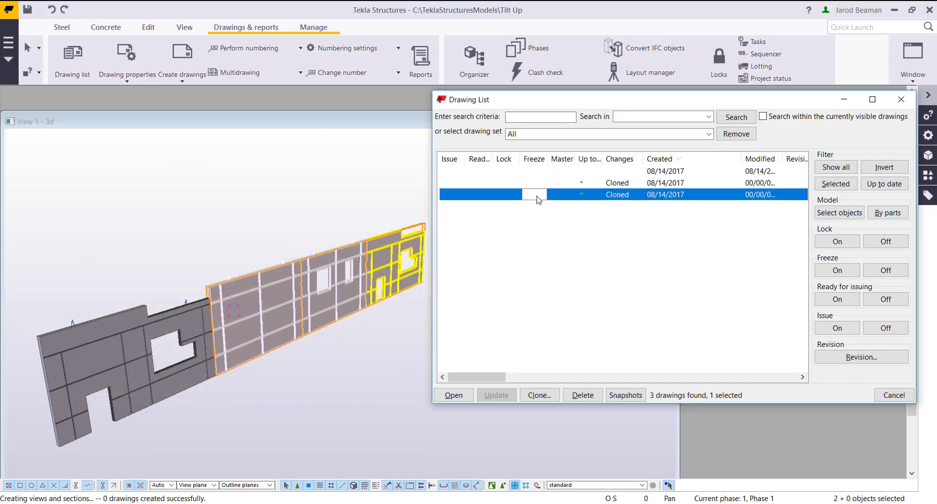
{"action": "left_click", "coordinate": [518, 185]}
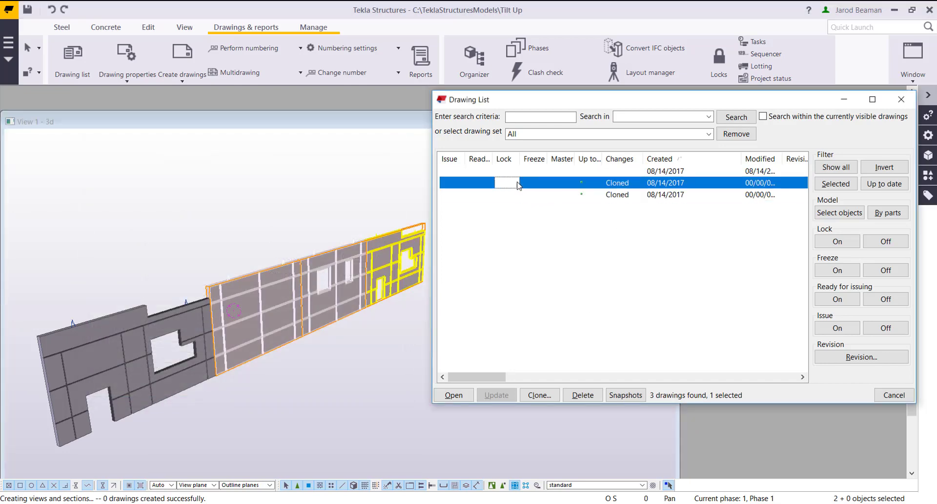
{"action": "right_click", "coordinate": [518, 184]}
{"action": "left_click", "coordinate": [532, 186]}
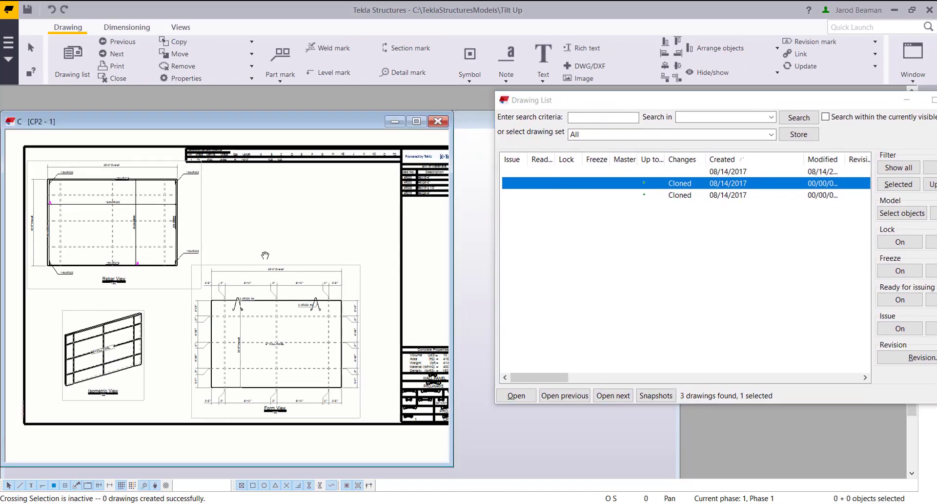
Step: Maximize the cloned CP2 - 1 drawing, close the drawing list, and examine the drawing's views, bend schedule, bill of materials and title block
{"action": "left_click", "coordinate": [416, 122]}
{"action": "left_click_drag", "start_coordinate": [879, 100], "coordinate": [648, 147]}
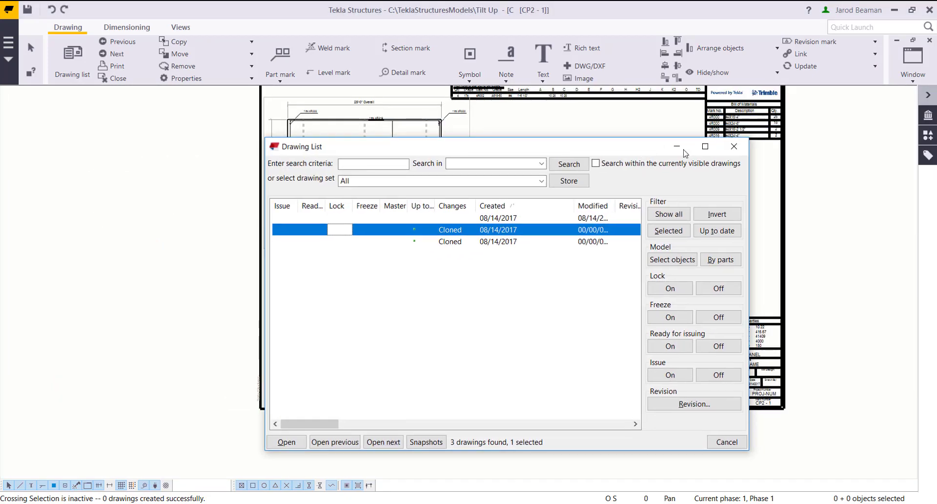
{"action": "left_click", "coordinate": [734, 152]}
{"action": "scroll", "coordinate": [563, 181], "scroll_direction": "up", "scroll_amount": 3}
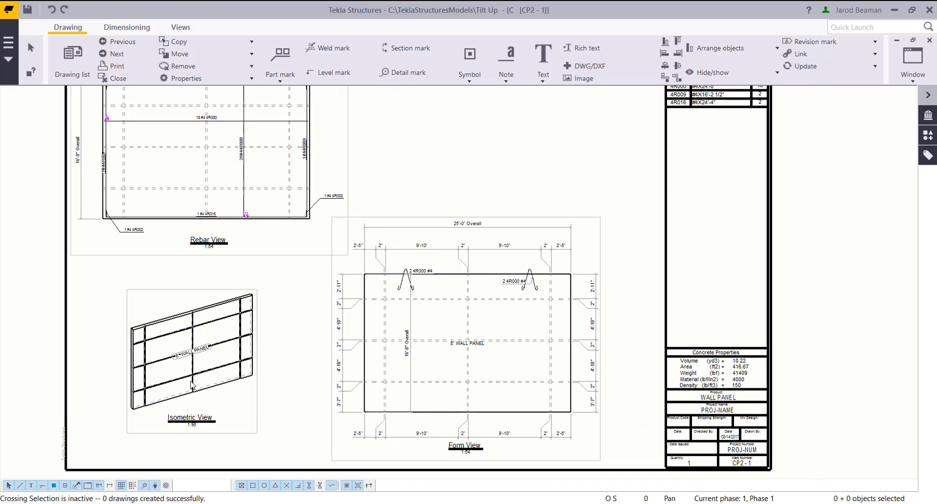
{"action": "scroll", "coordinate": [222, 244], "scroll_direction": "up", "scroll_amount": 3}
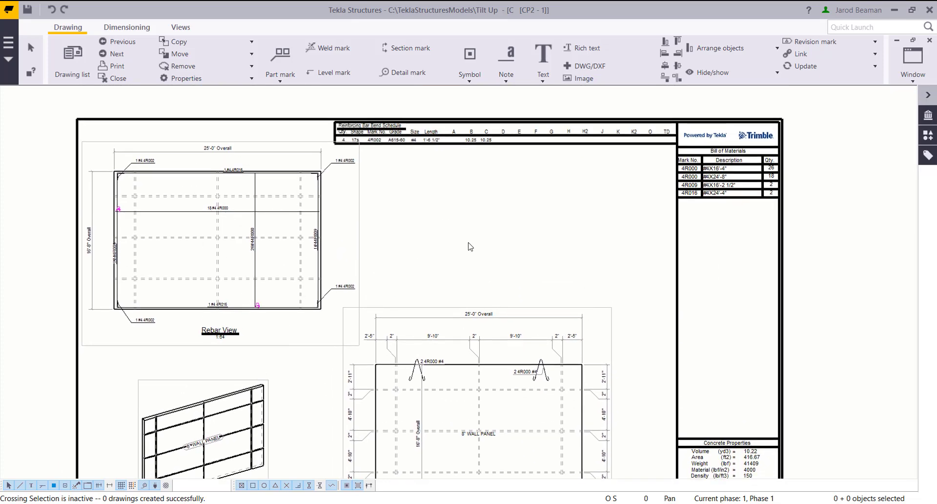
{"action": "scroll", "coordinate": [470, 247], "scroll_direction": "down", "scroll_amount": 2}
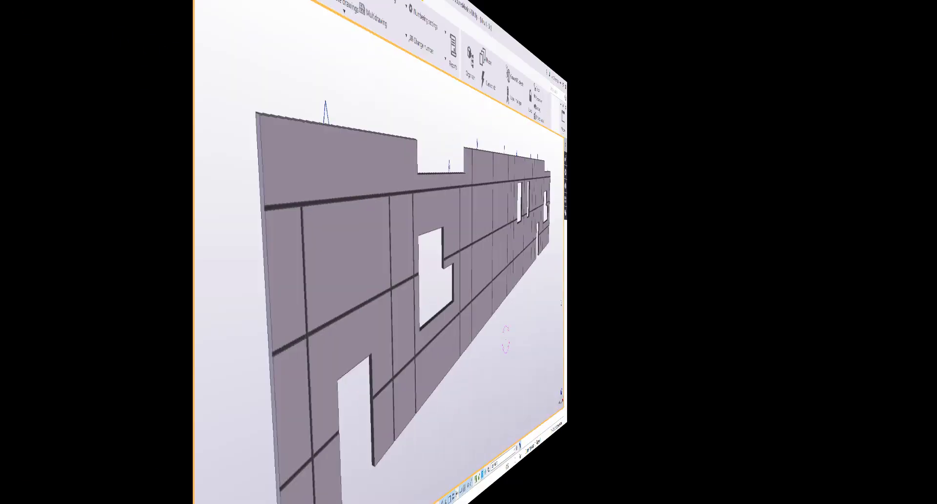